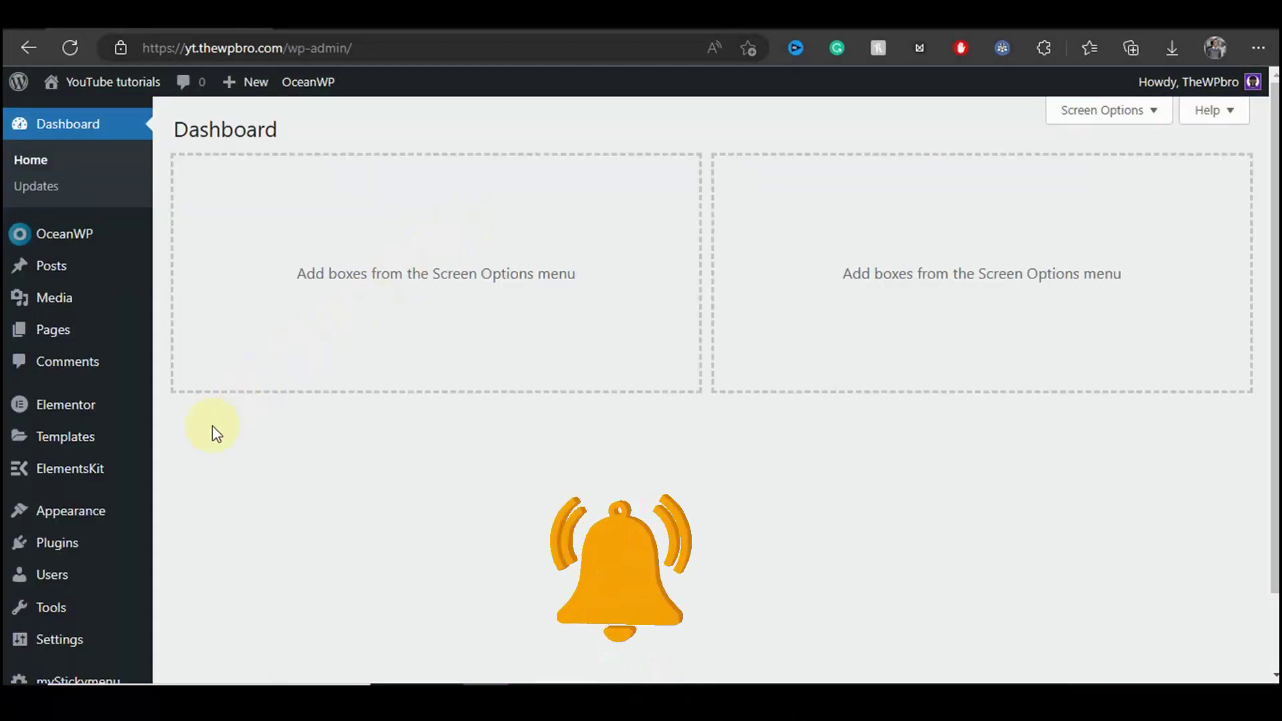
# Search the plugin directory for 'cursor' and install and activate WP Custom Cursors.
pyautogui.moveTo(106, 552)
pyautogui.click(180, 572)
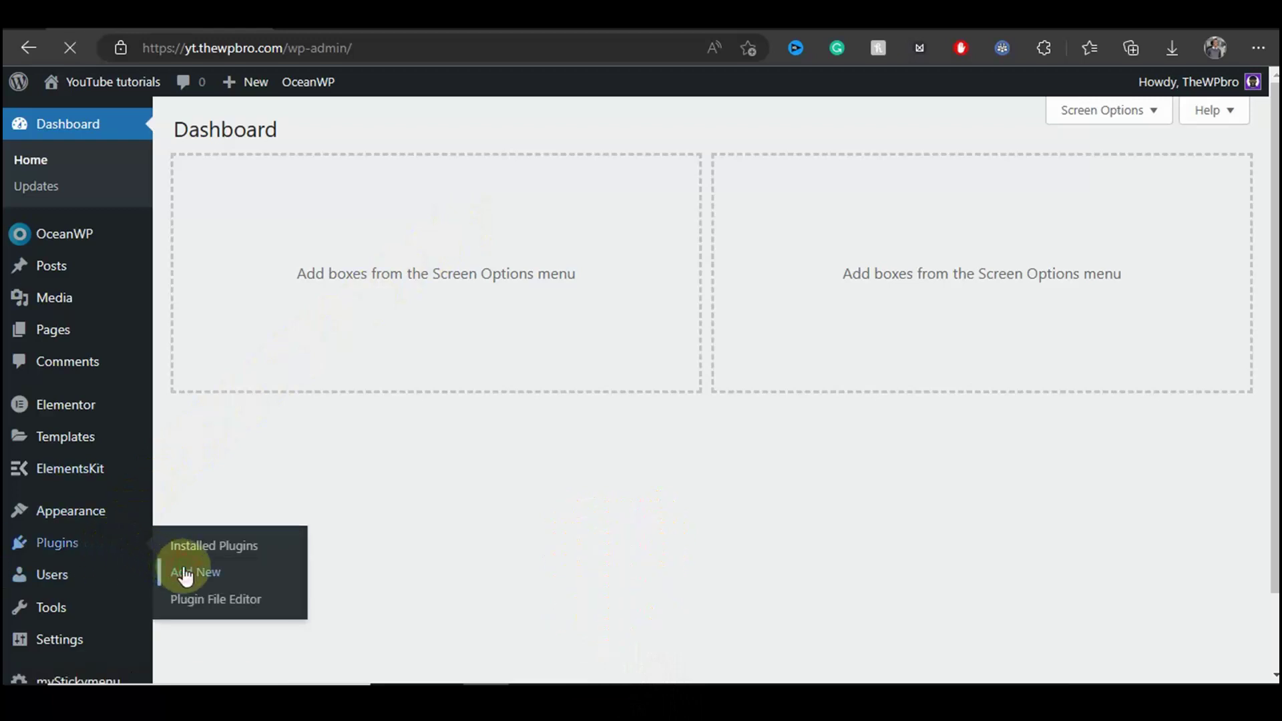
pyautogui.click(1030, 179)
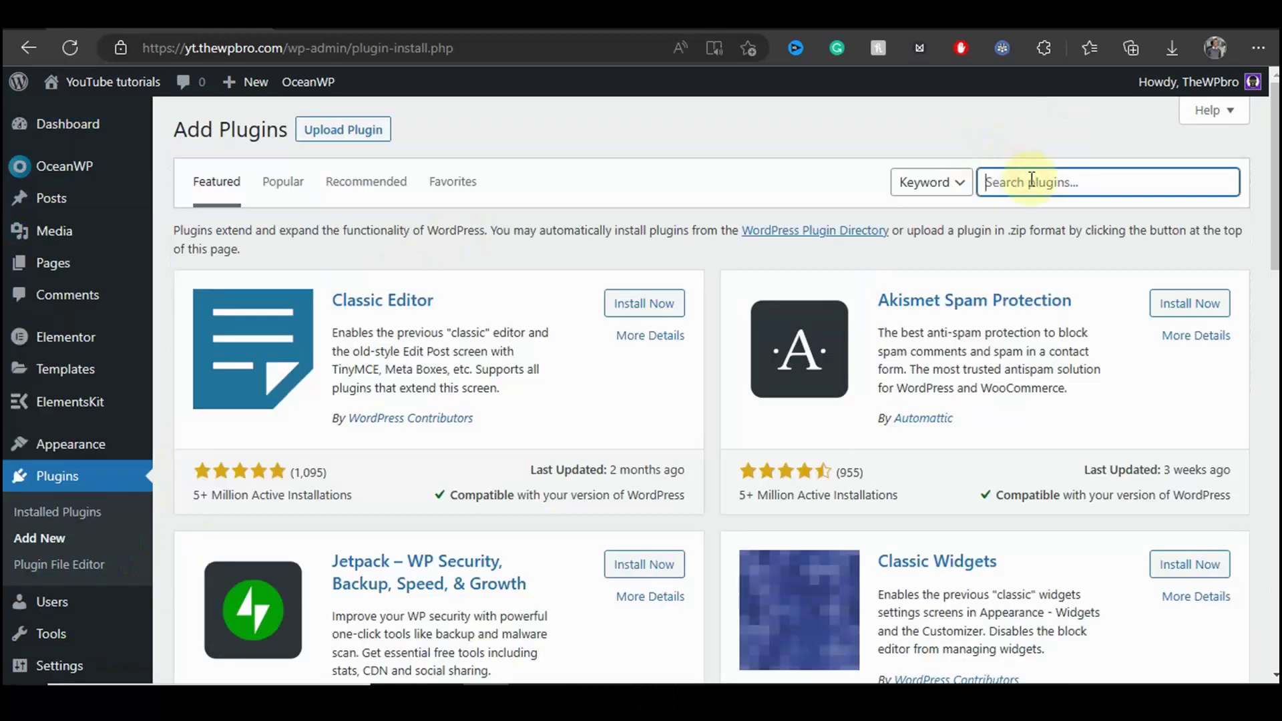
pyautogui.write('cursor')
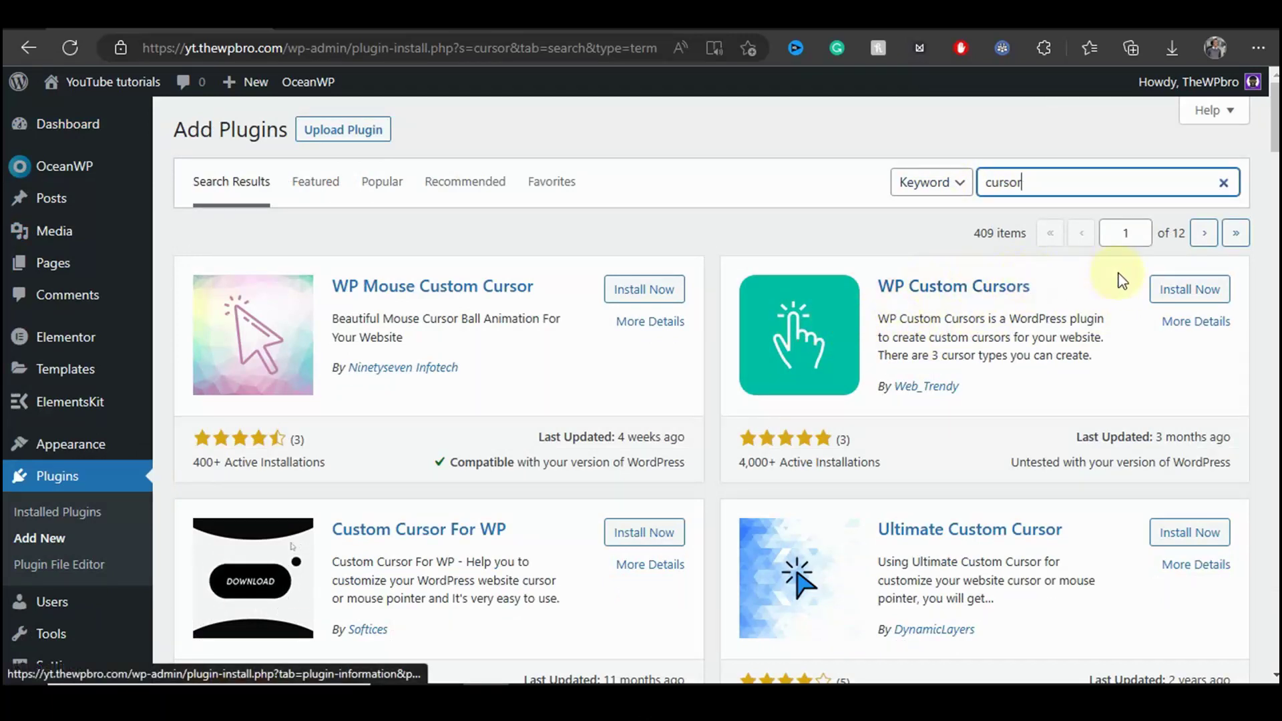
pyautogui.click(1165, 291)
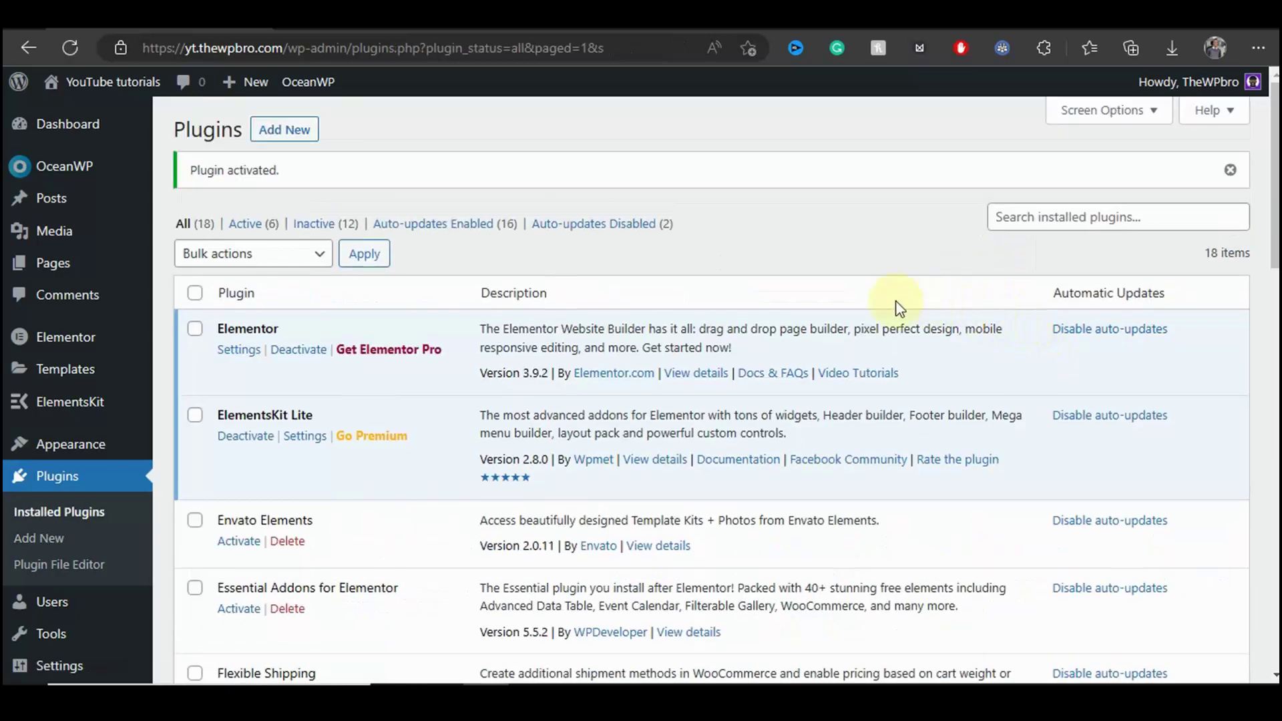
pyautogui.scroll(-15, 458, 277)
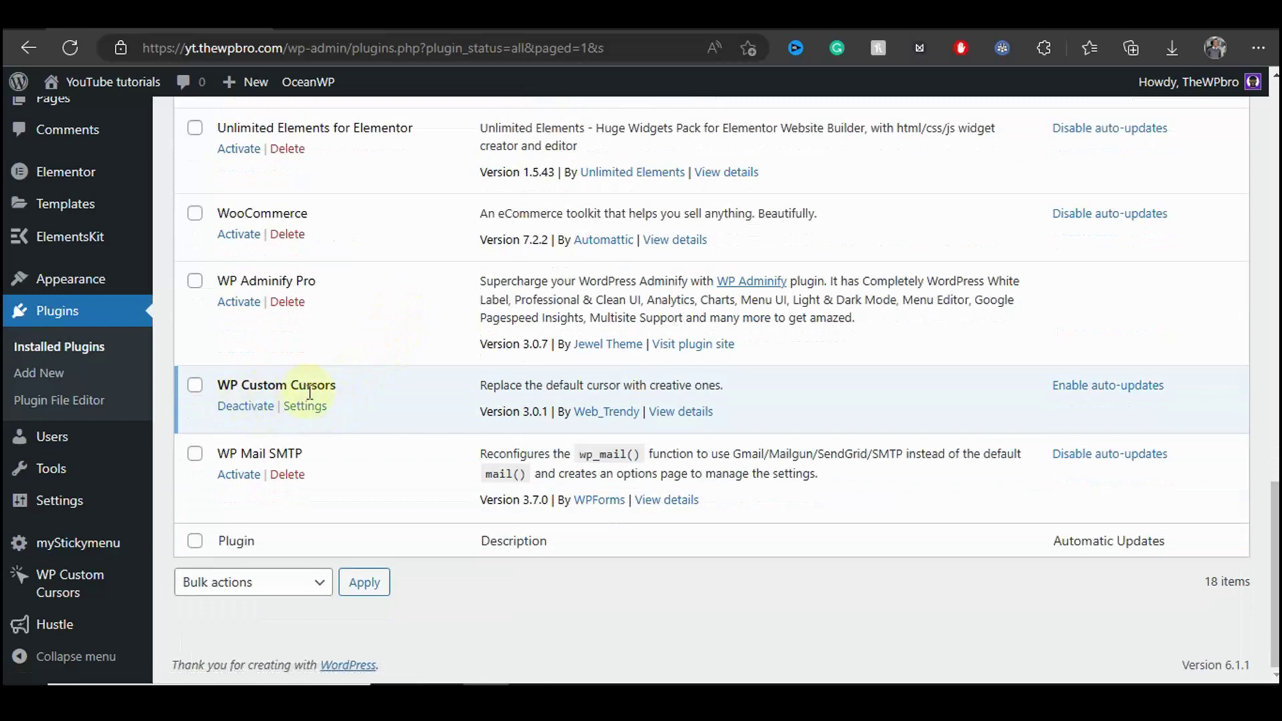
# Create a new Image Cursor in WP Custom Cursors using christmas-tree-1.png from the Media Library.
pyautogui.click(307, 407)
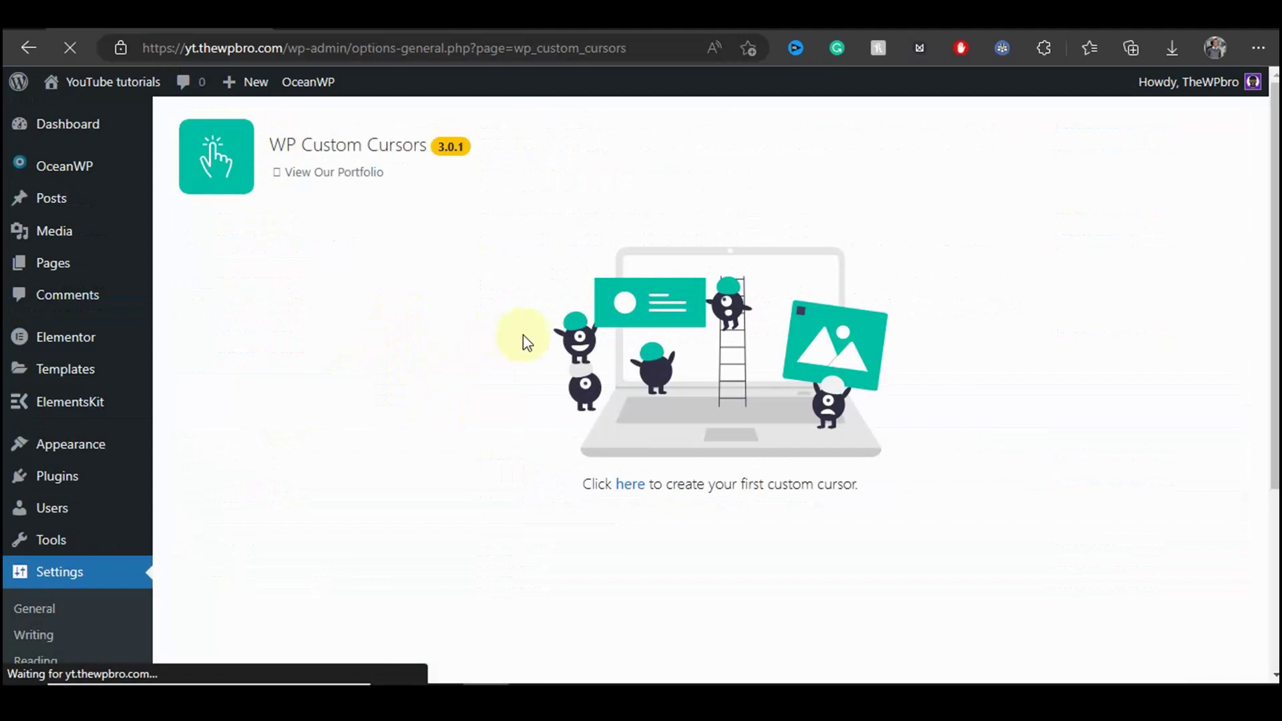
pyautogui.click(630, 484)
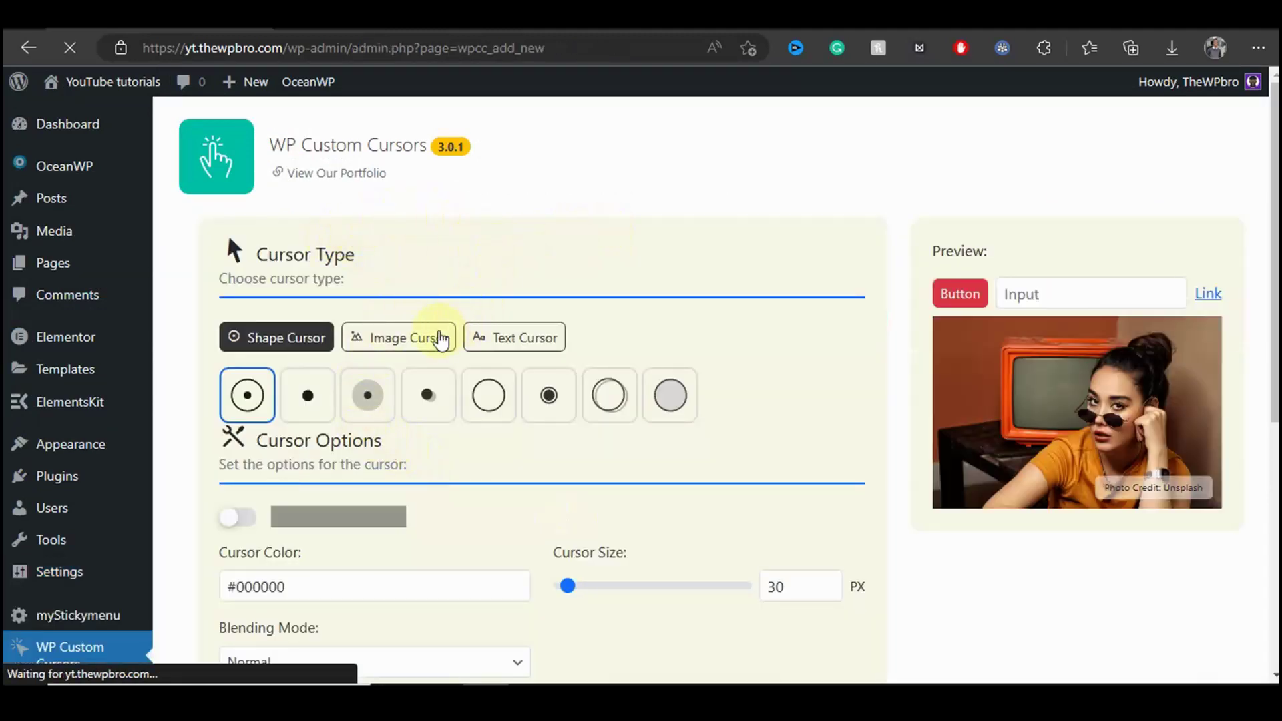
pyautogui.click(398, 338)
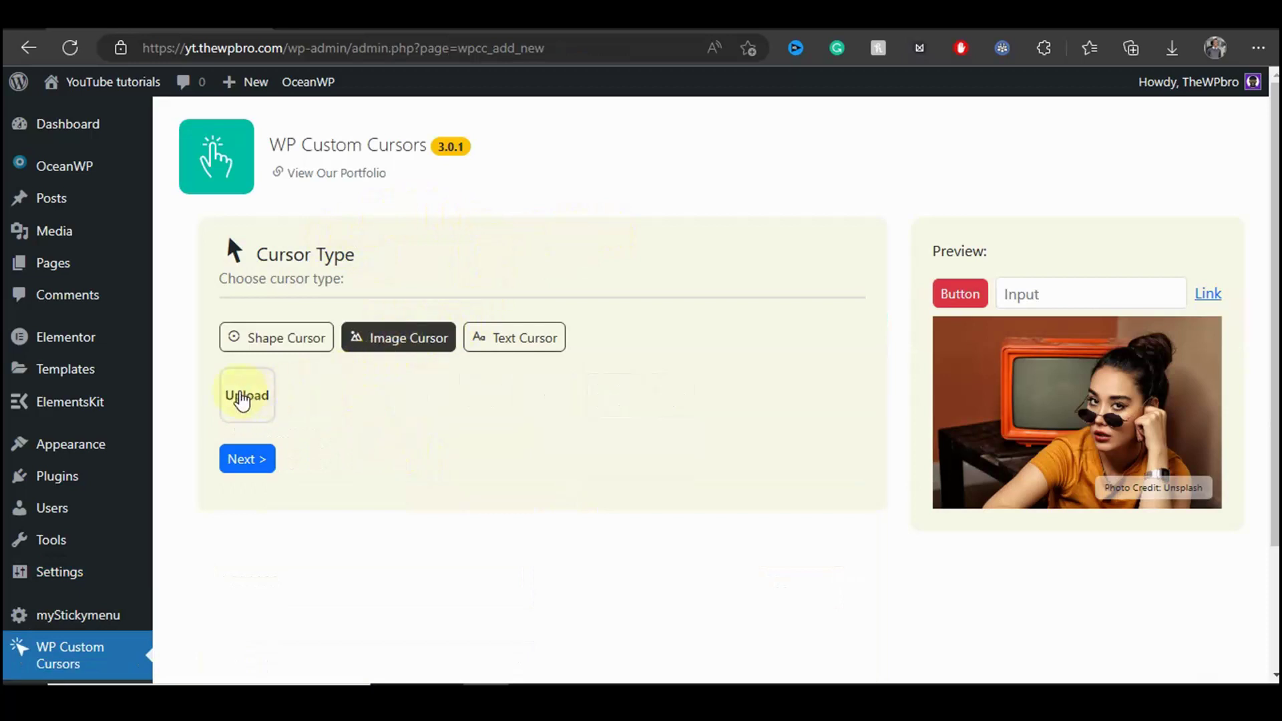
pyautogui.click(243, 399)
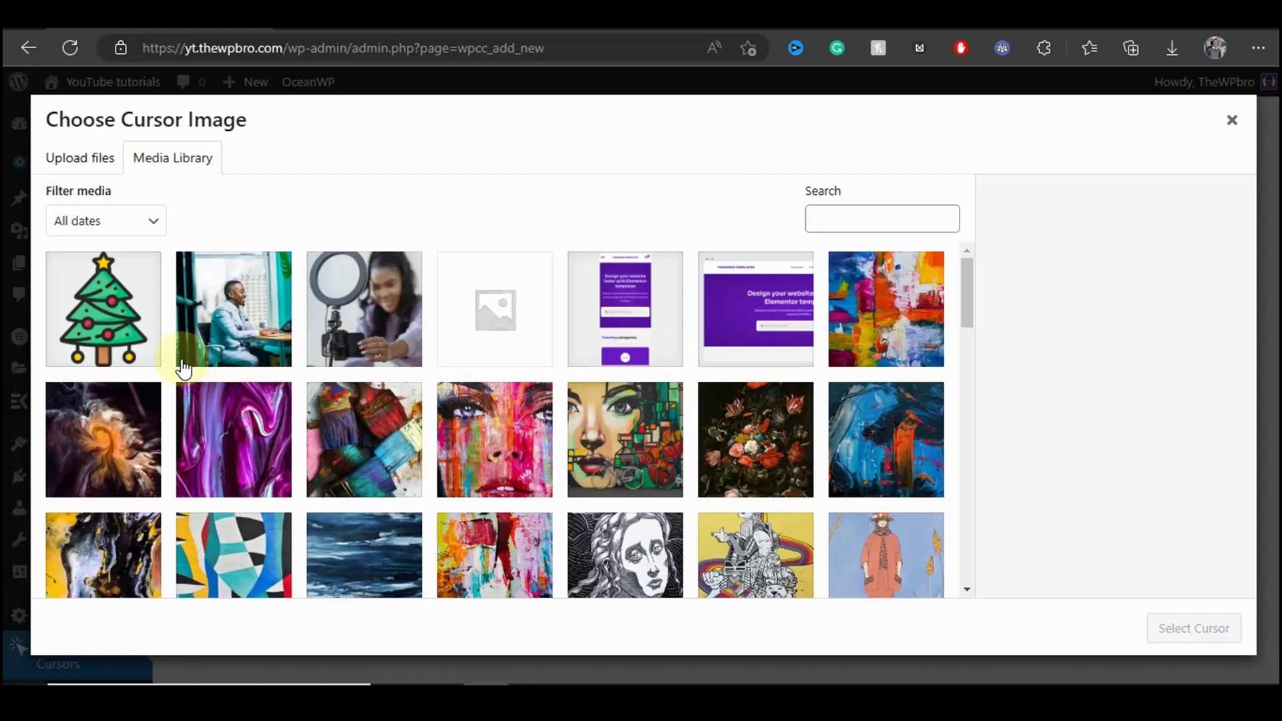
pyautogui.click(108, 332)
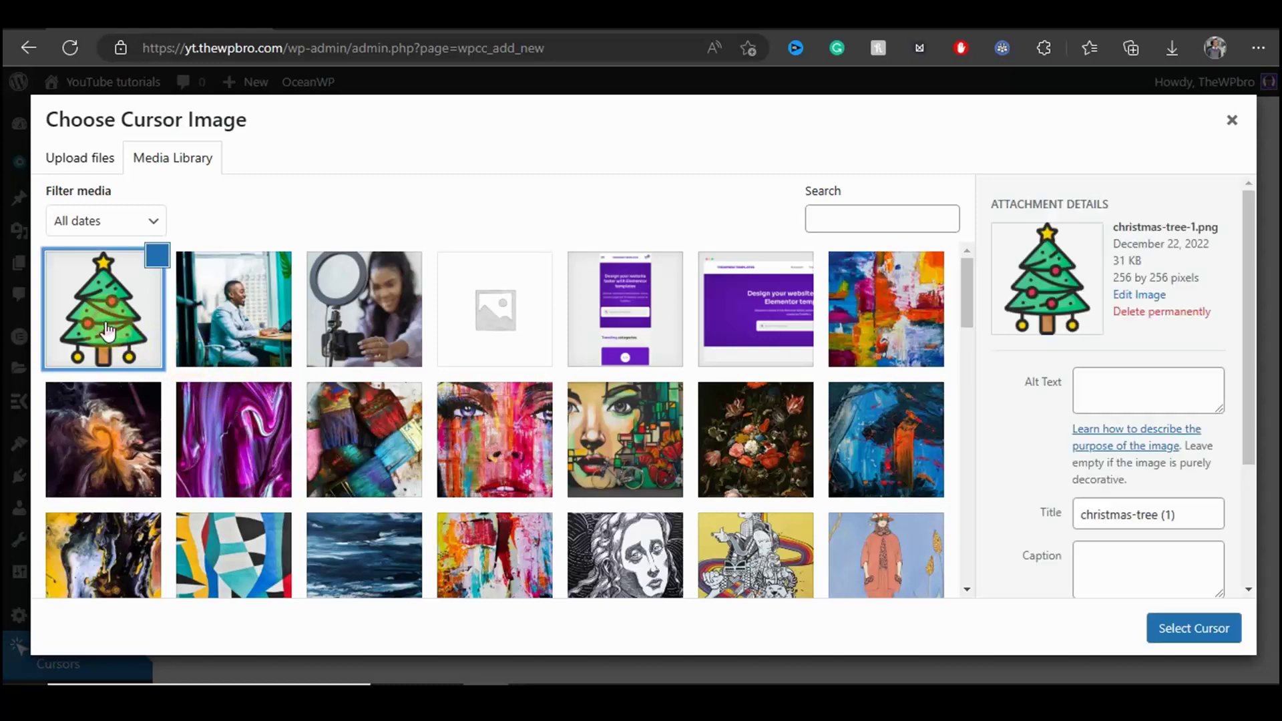
pyautogui.click(1174, 630)
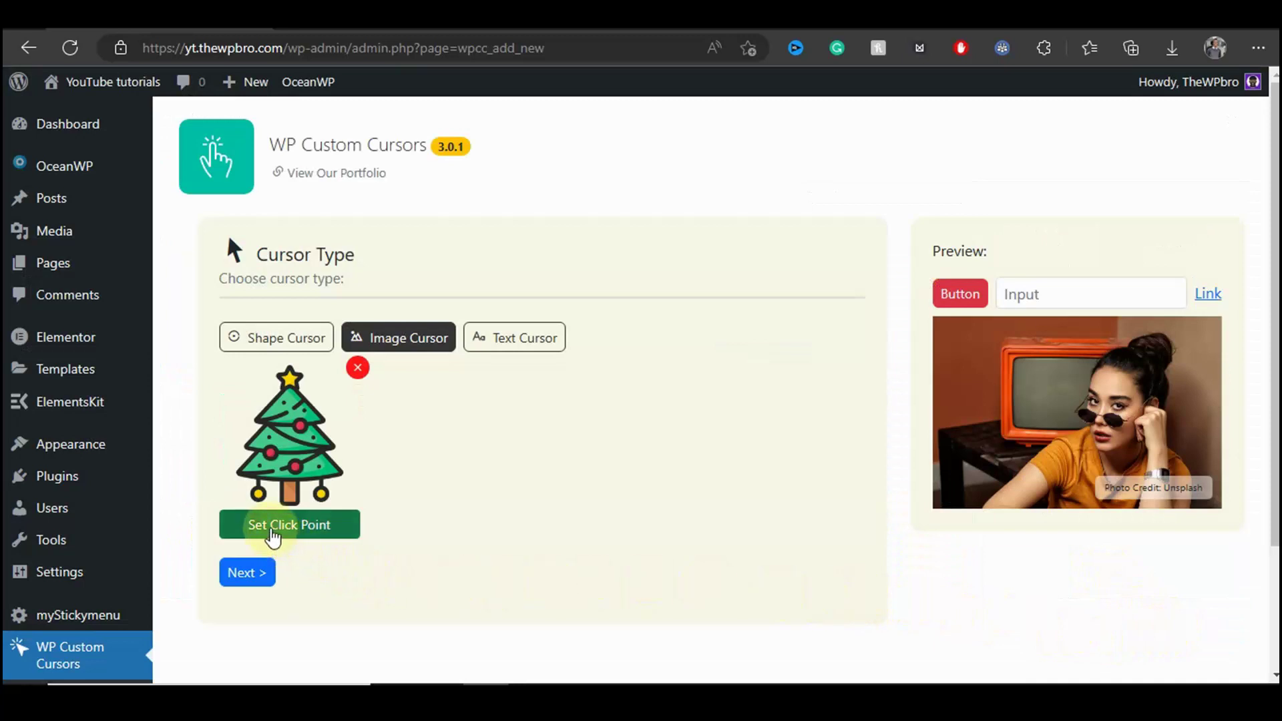
# Set the cursor's click point at the tip of the Christmas tree's star.
pyautogui.click(290, 528)
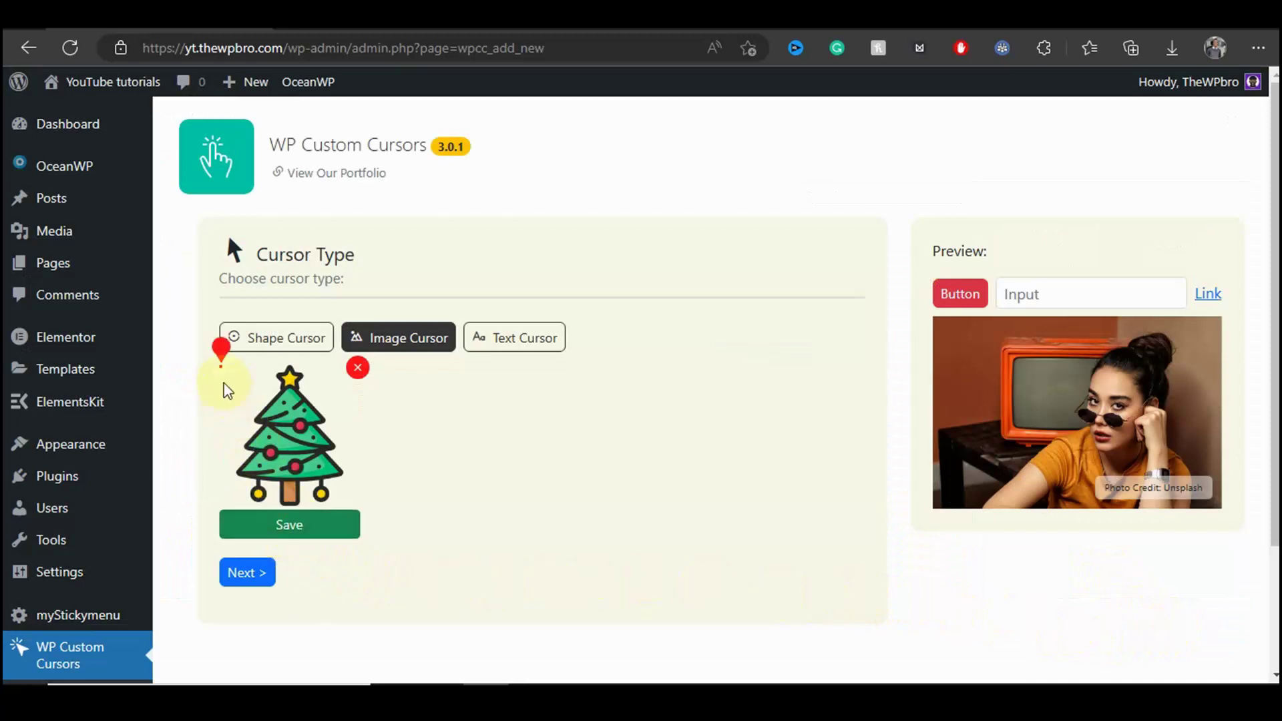
pyautogui.moveTo(222, 347); pyautogui.dragTo(291, 361)
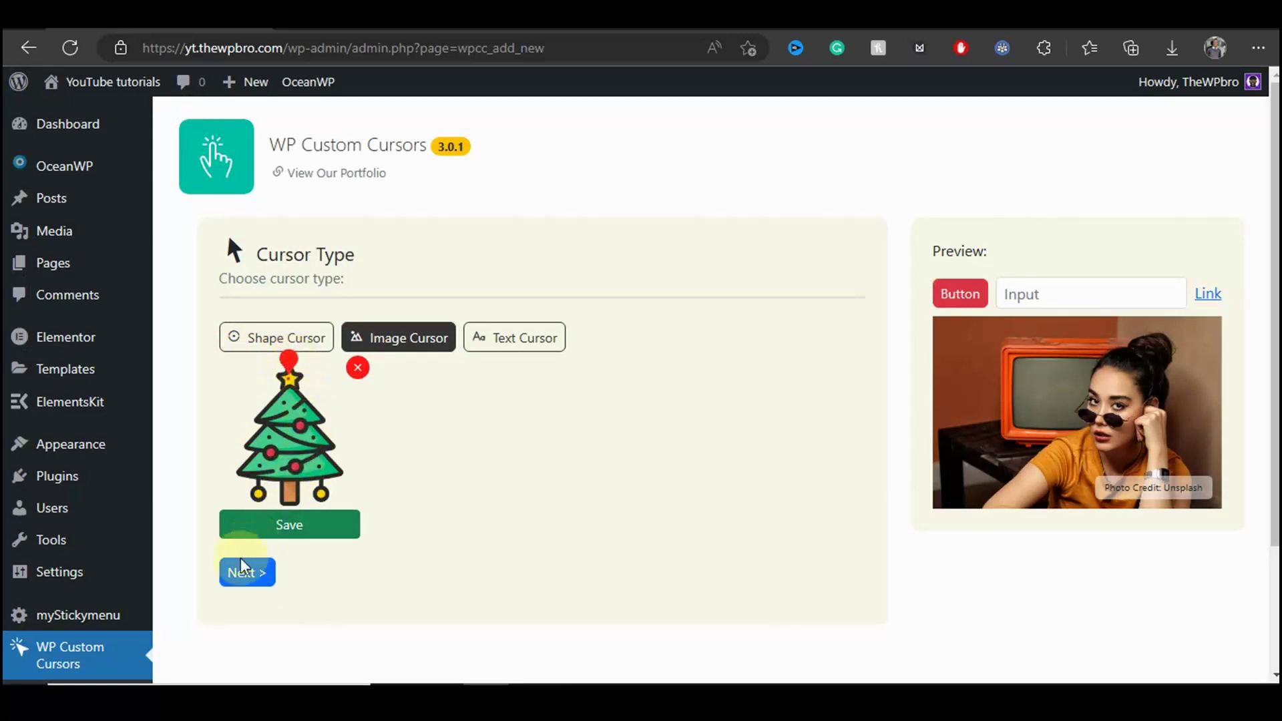
pyautogui.click(256, 529)
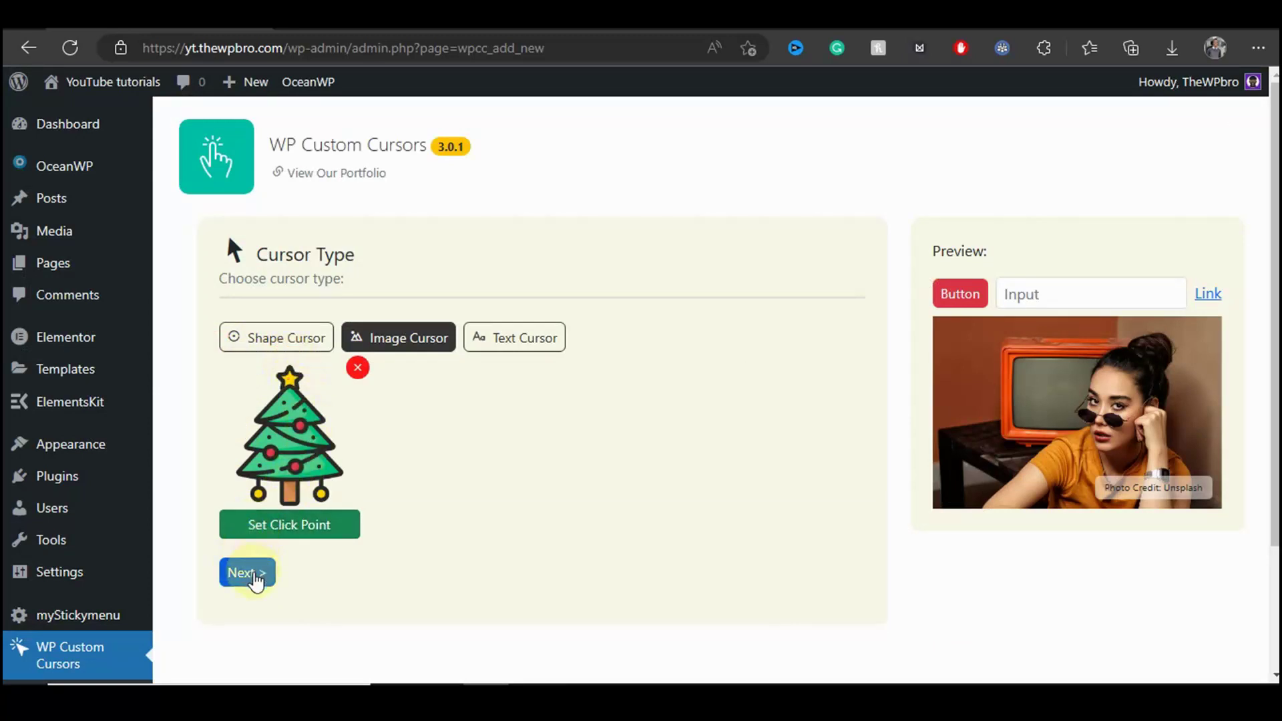
# Keep the default cursor and hover options and save the cursor for the page Body.
pyautogui.click(255, 577)
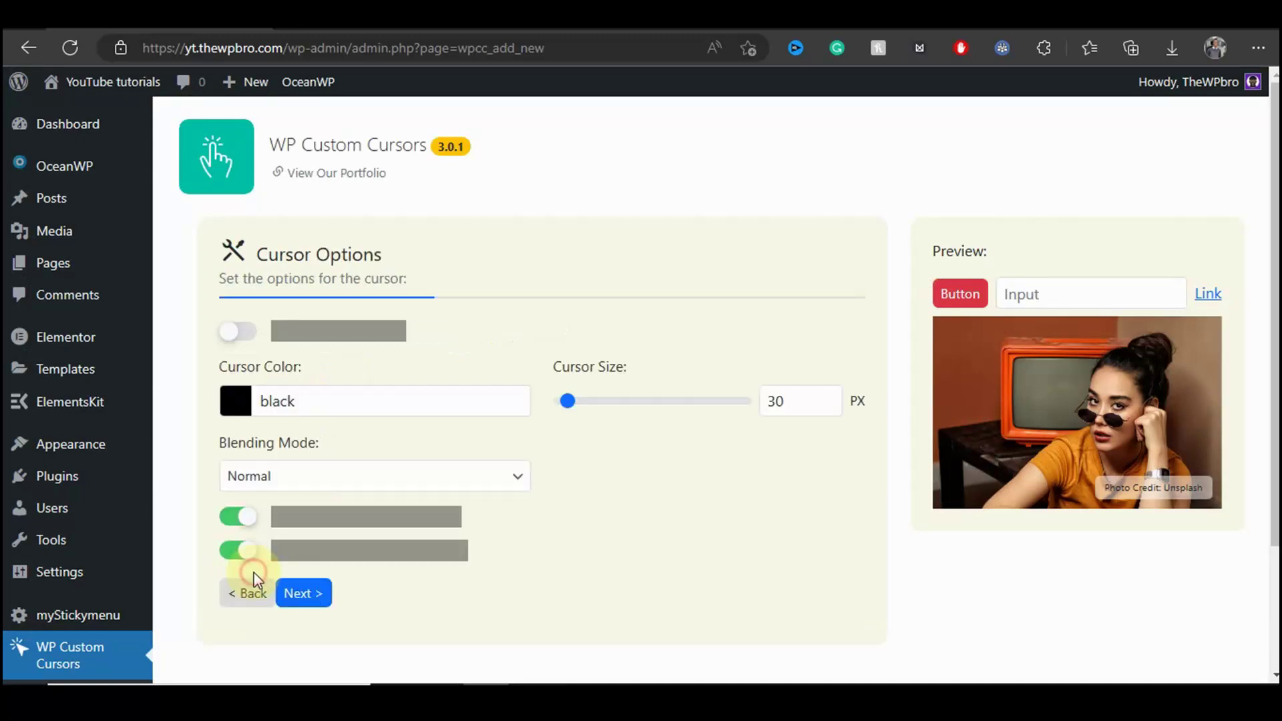
pyautogui.click(308, 597)
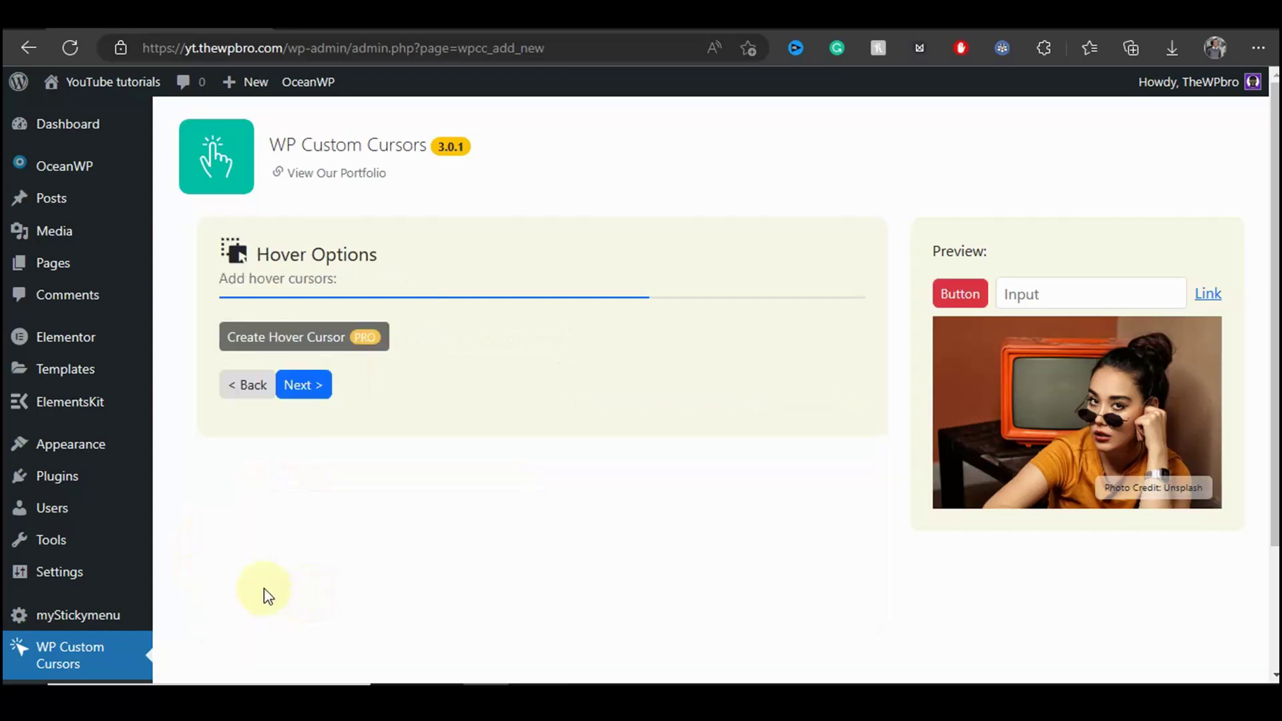
pyautogui.click(294, 388)
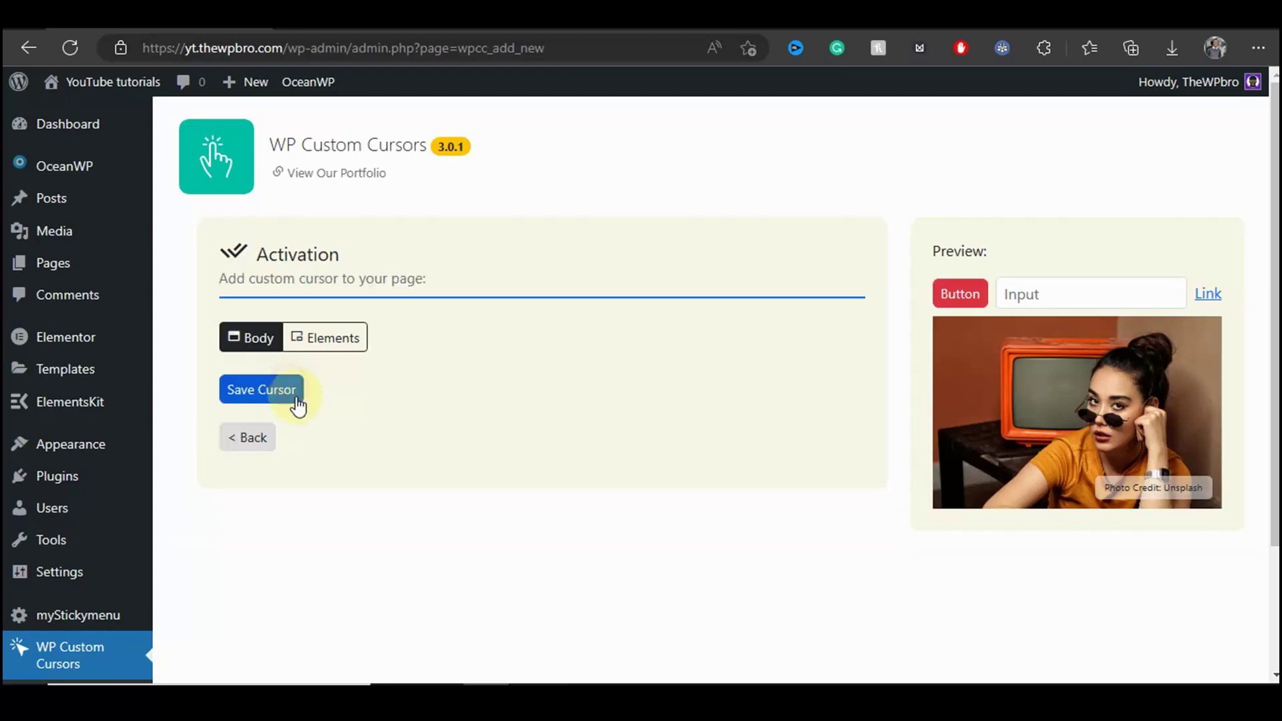
pyautogui.click(257, 400)
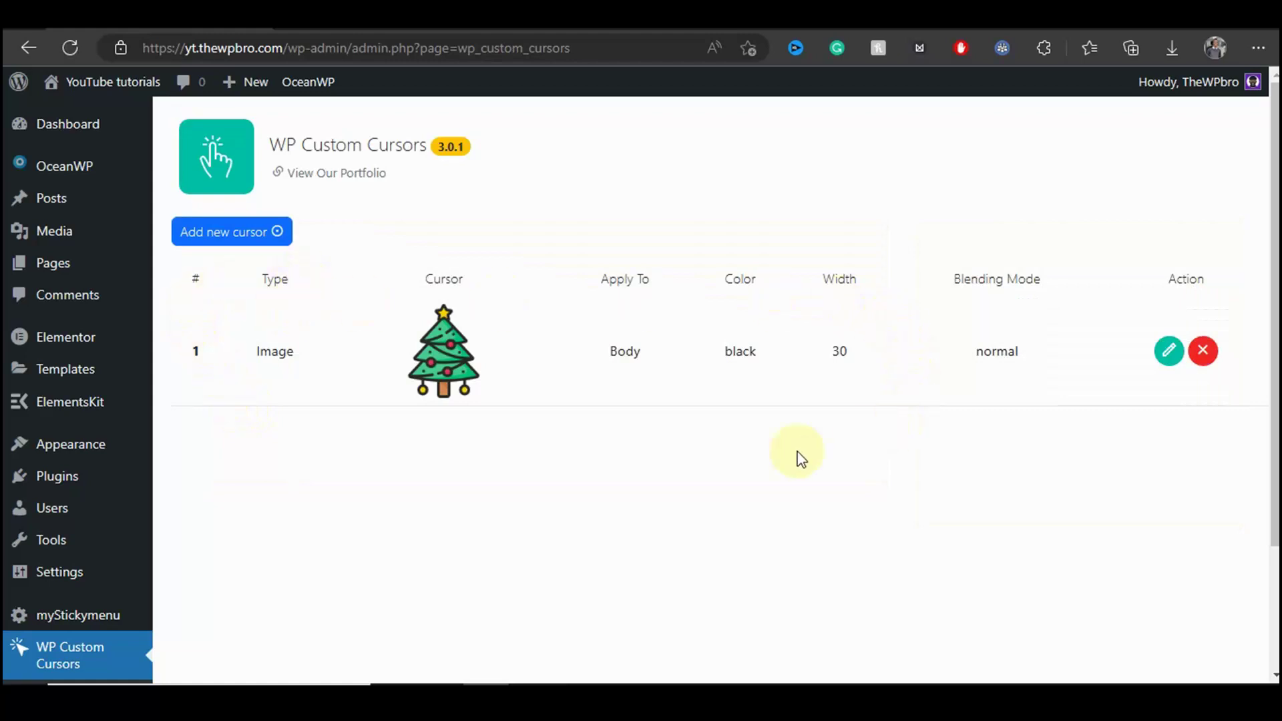
# Open the live site from the admin bar's Visit Site link in a new browser tab.
pyautogui.moveTo(94, 81)
pyautogui.rightClick(100, 112)
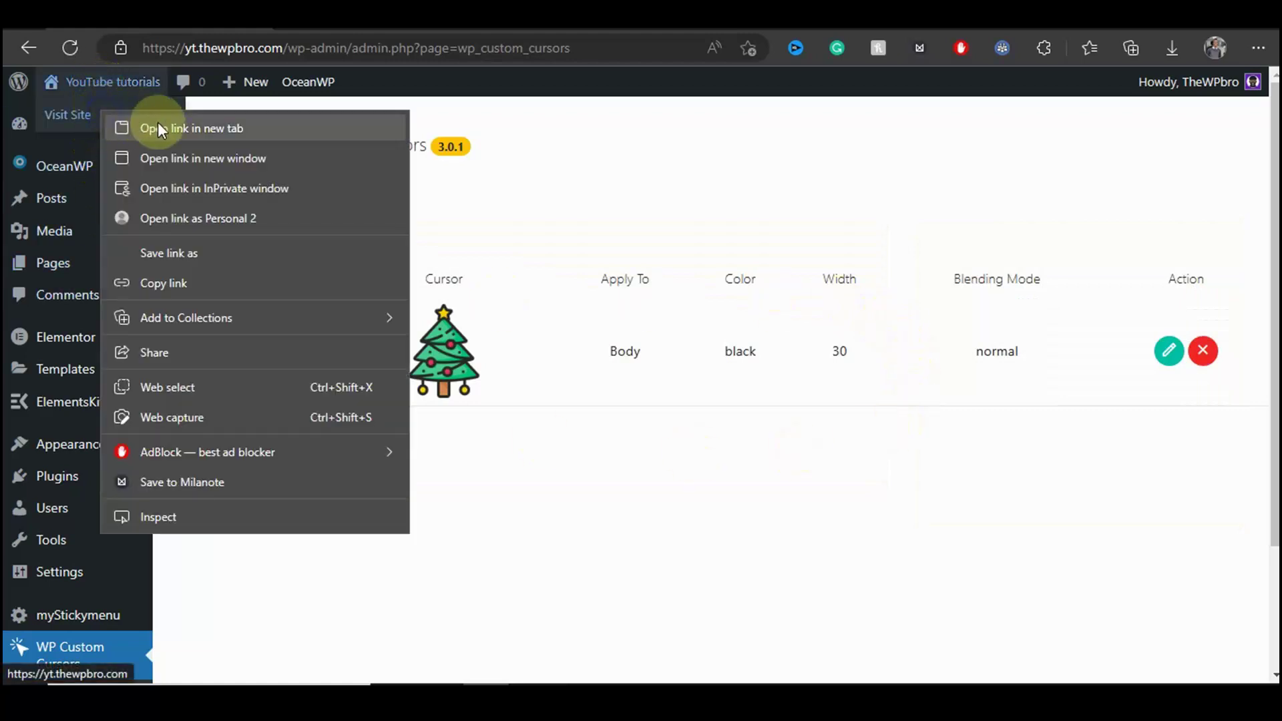
pyautogui.click(159, 127)
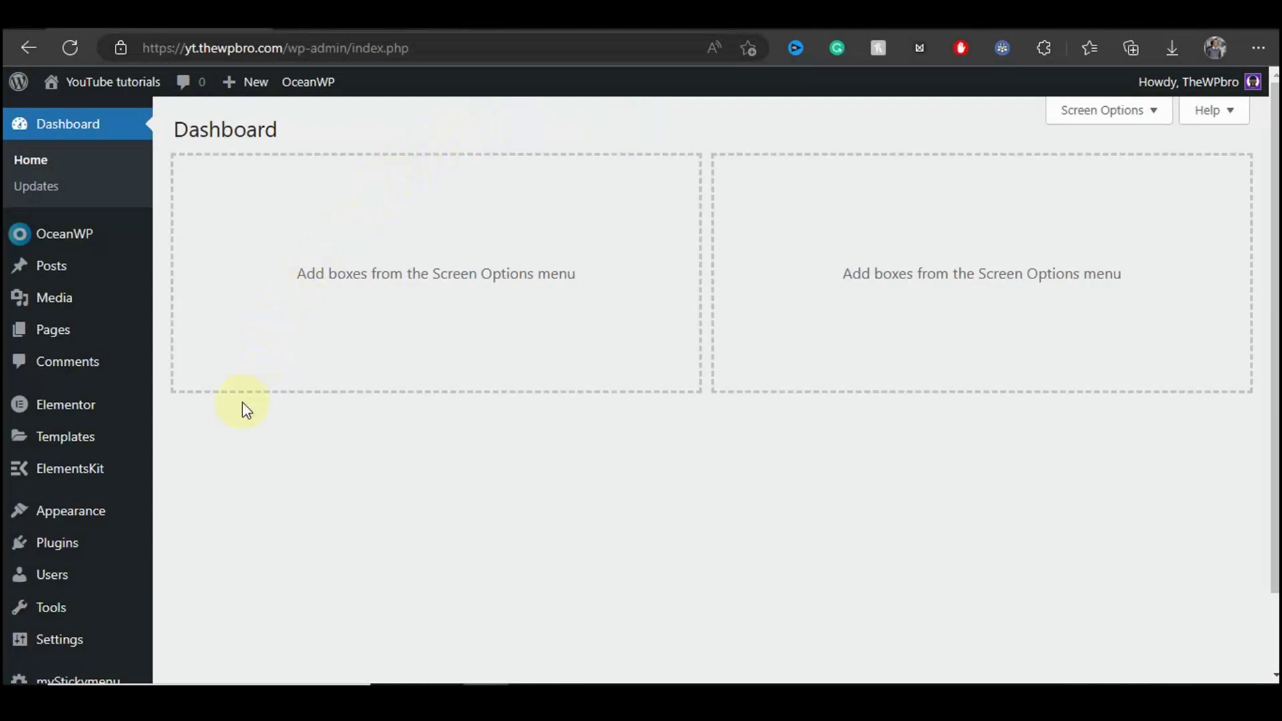
# Search for 'christmas effects' and install and activate the Weather Effect plugin.
pyautogui.moveTo(100, 544)
pyautogui.click(181, 571)
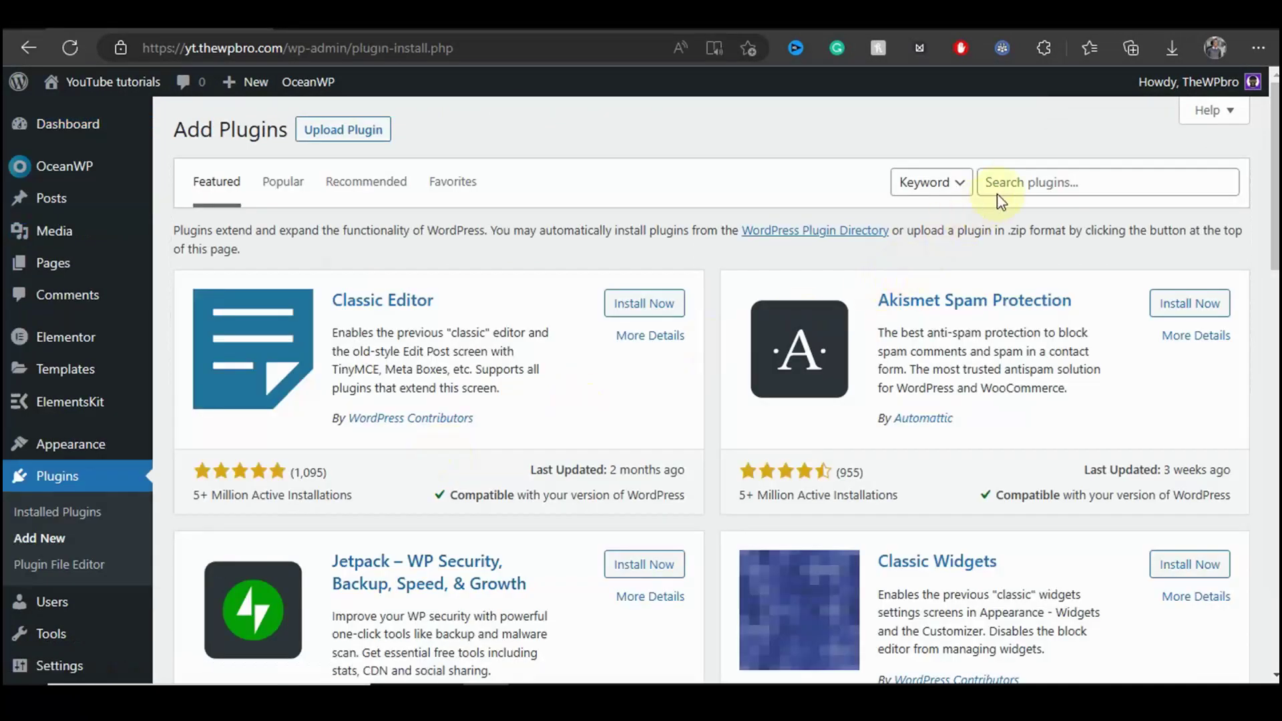
pyautogui.click(1017, 193)
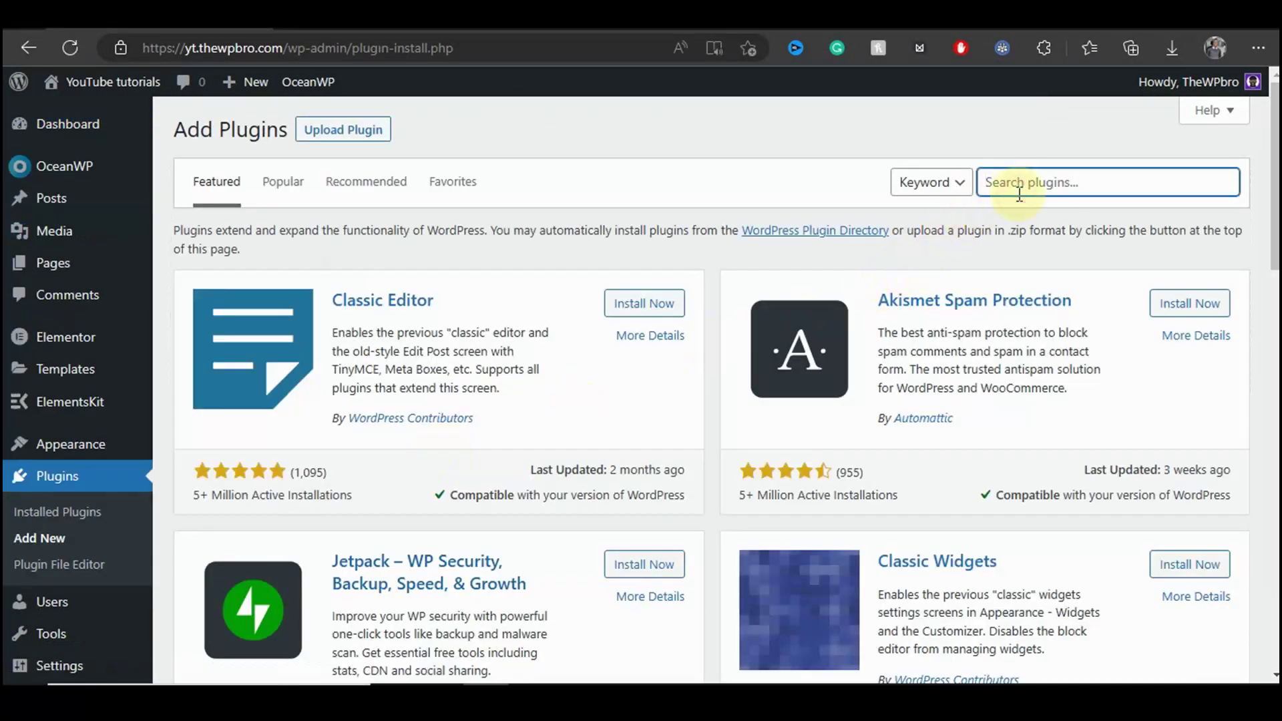
pyautogui.write('christmas effects')
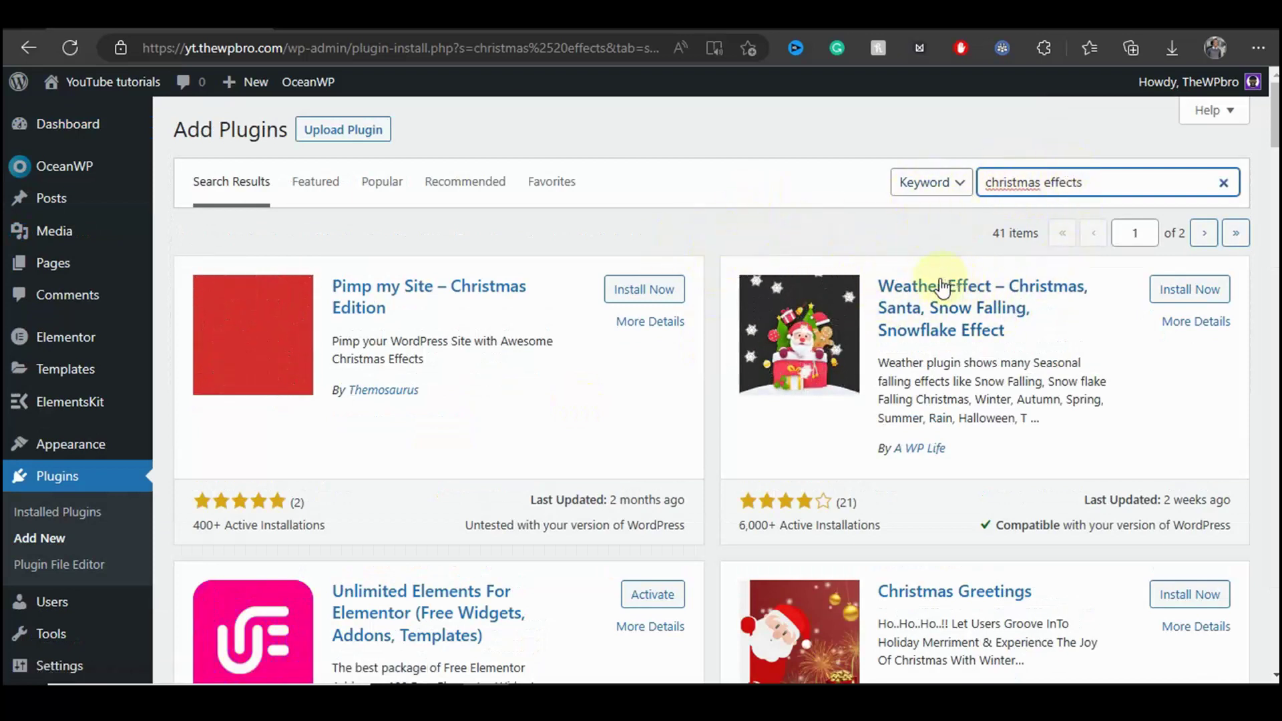
pyautogui.click(1184, 292)
pyautogui.click(1176, 288)
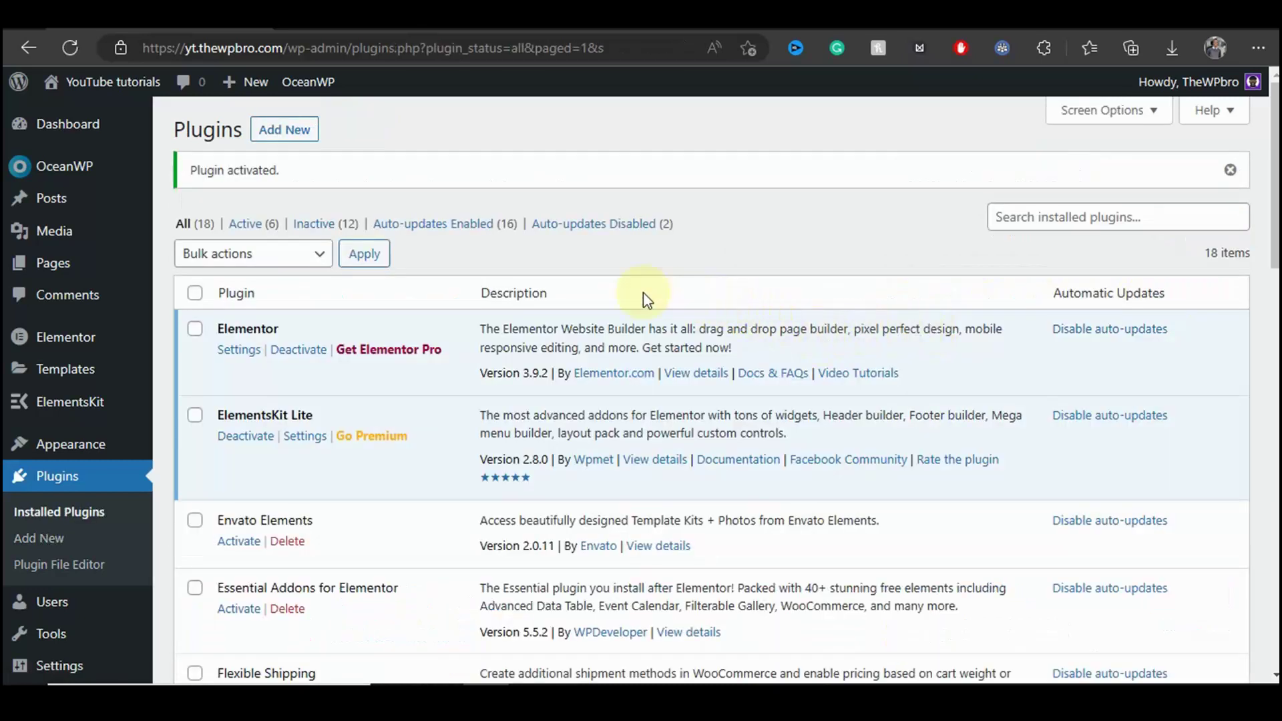
pyautogui.scroll(-5, 449, 220)
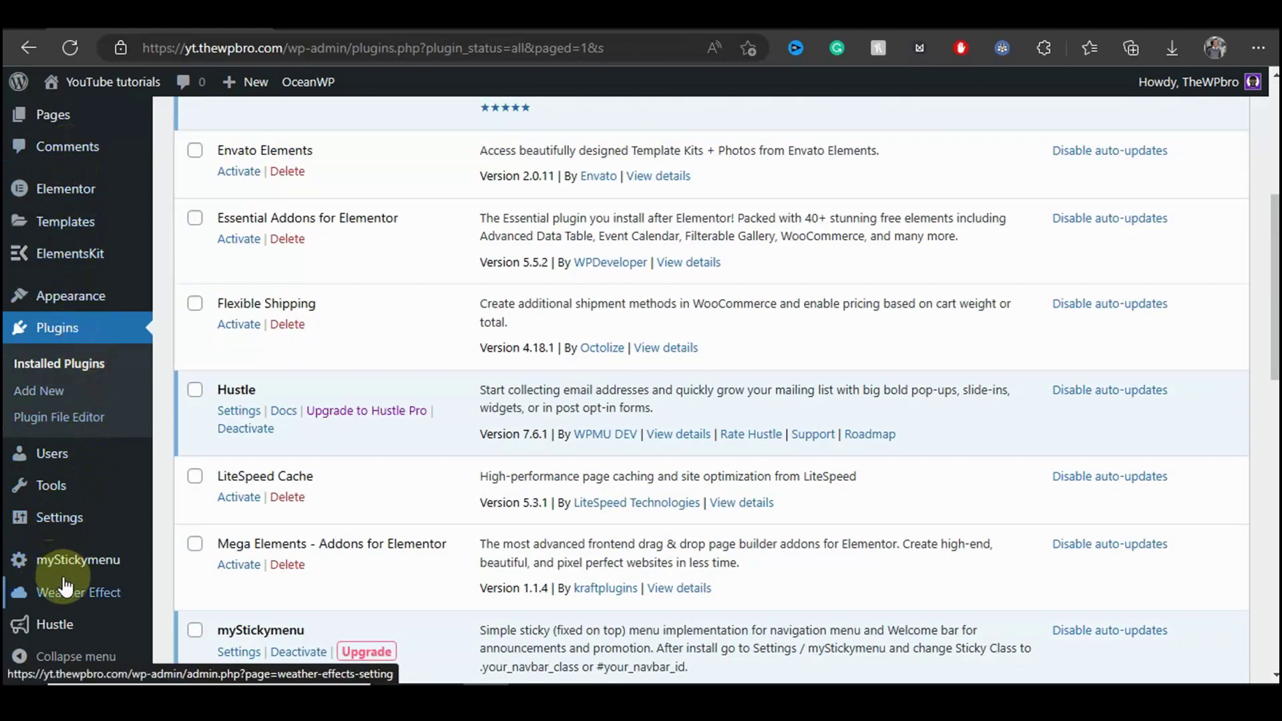
pyautogui.moveTo(79, 604)
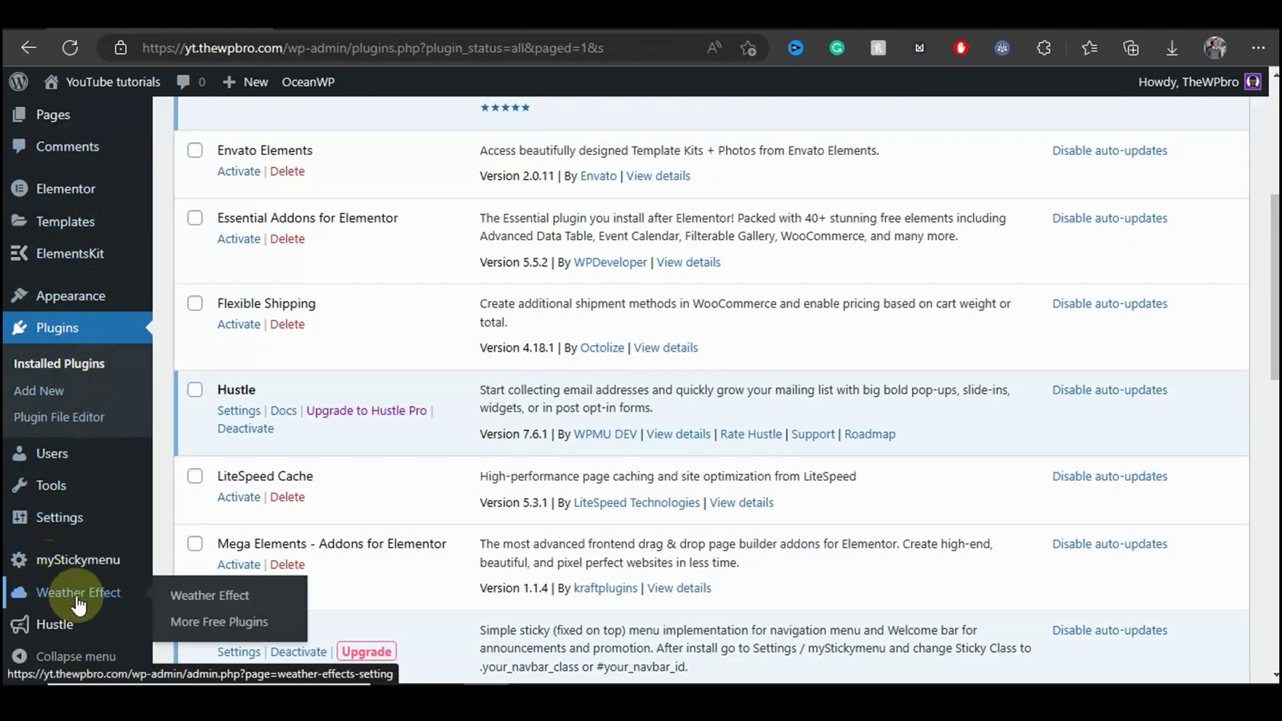
pyautogui.click(126, 602)
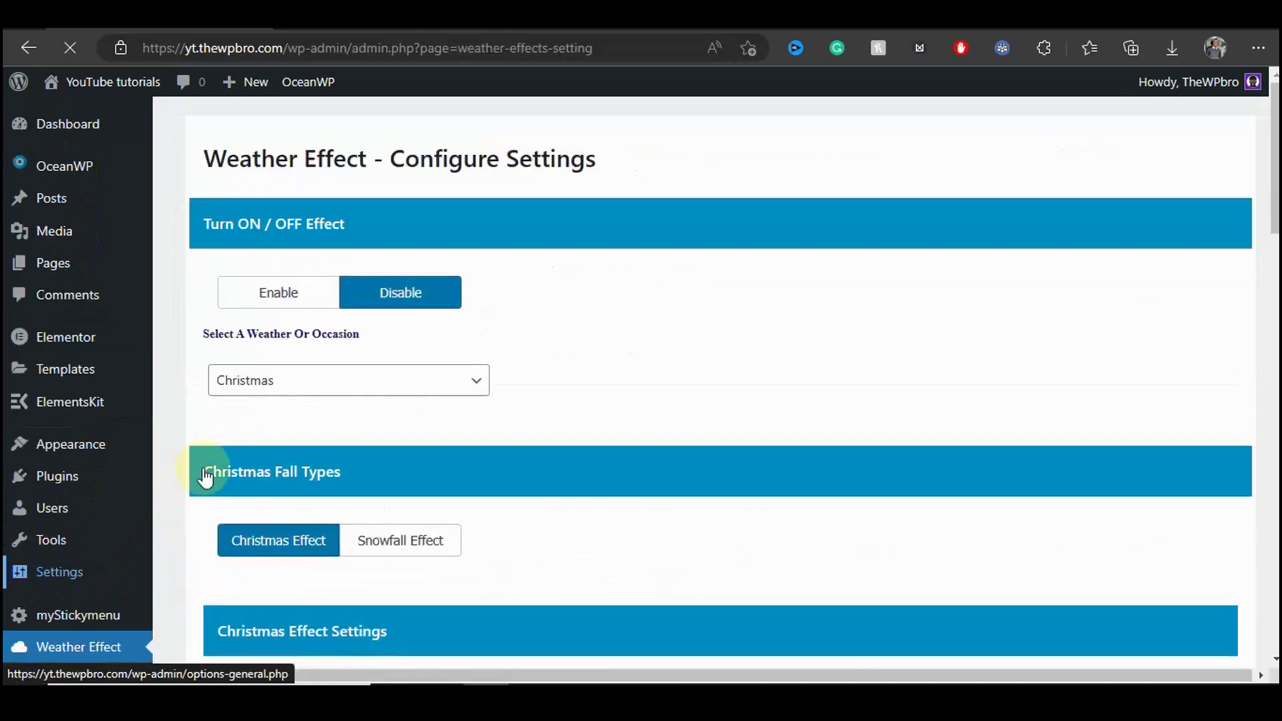
pyautogui.click(288, 305)
pyautogui.scroll(-3, 344, 273)
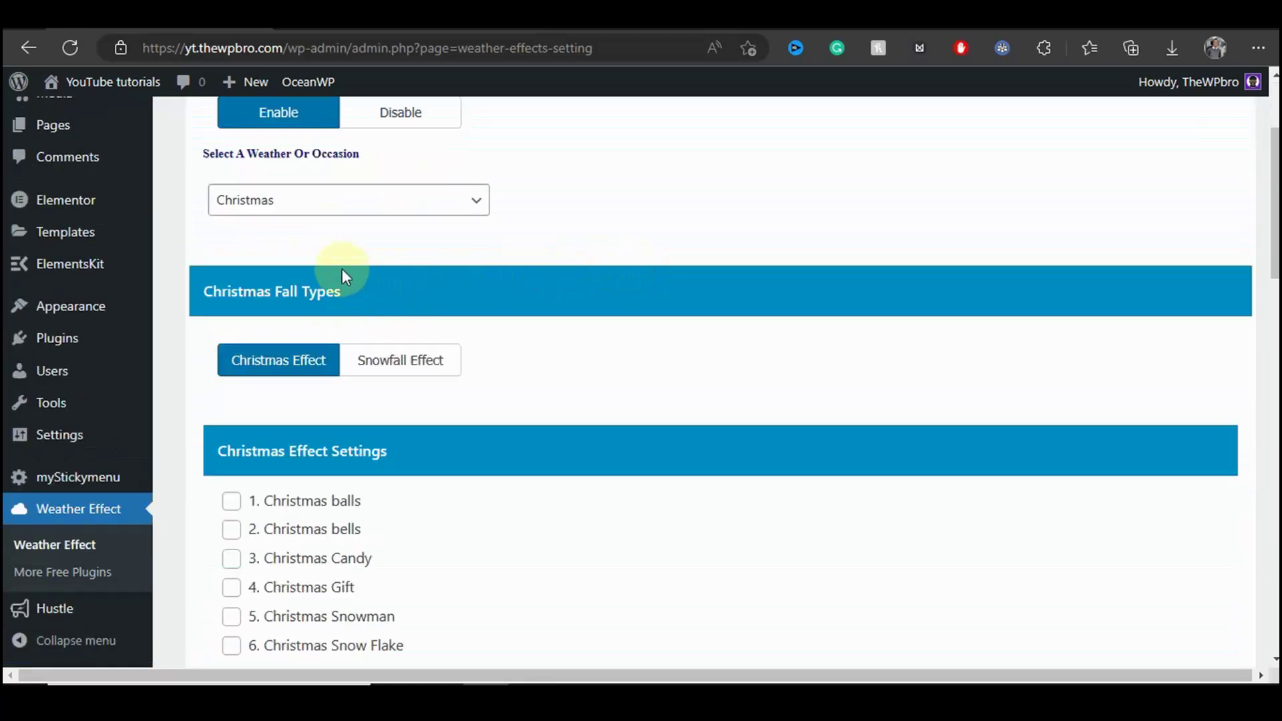
pyautogui.click(301, 210)
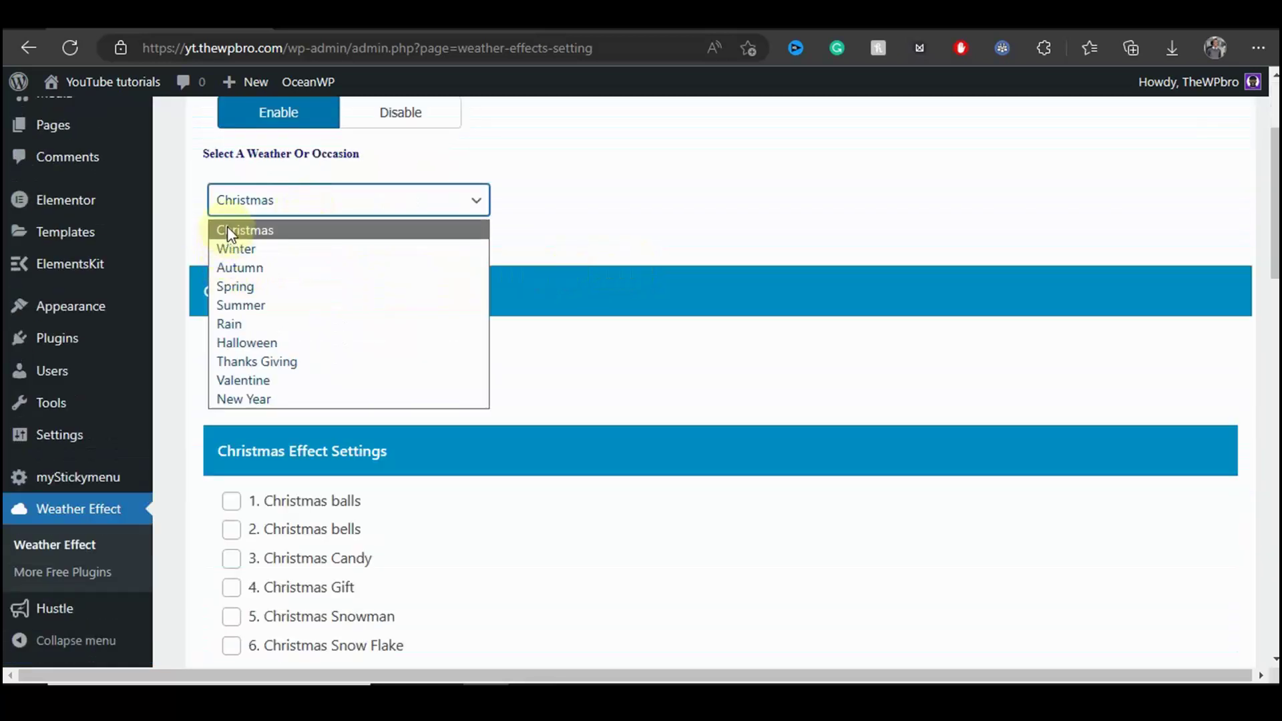
pyautogui.click(286, 233)
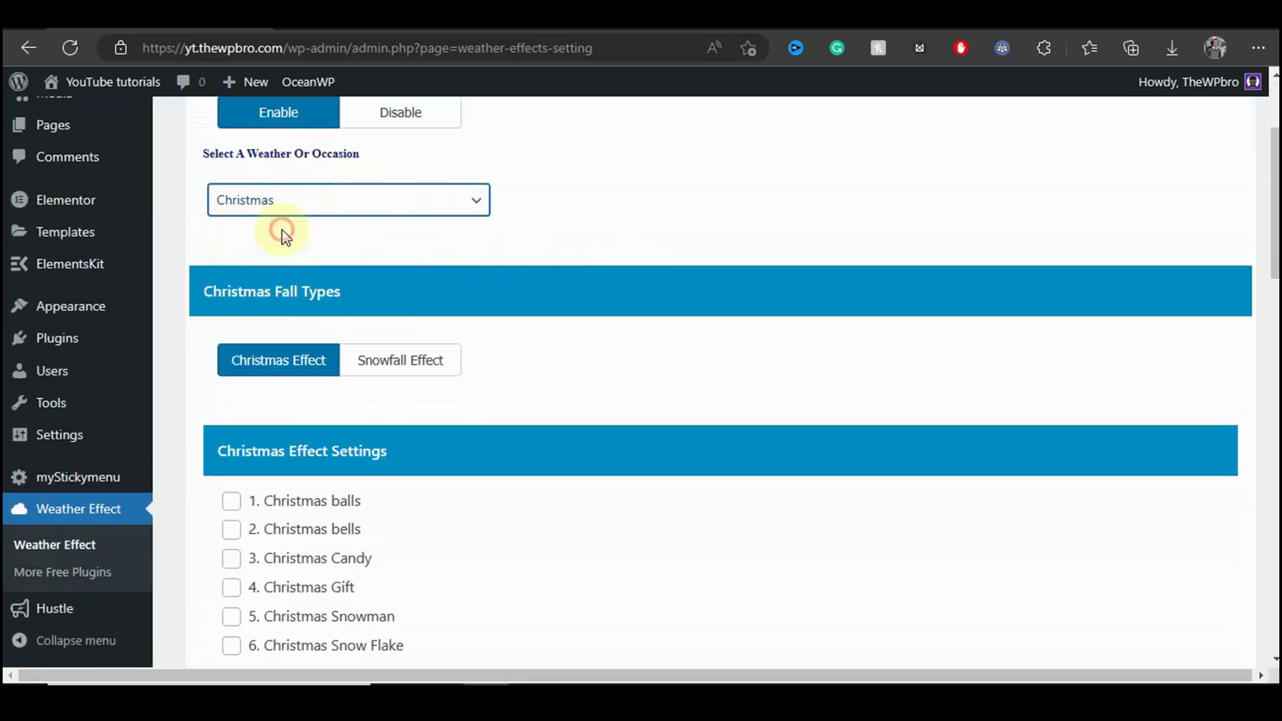
pyautogui.click(284, 204)
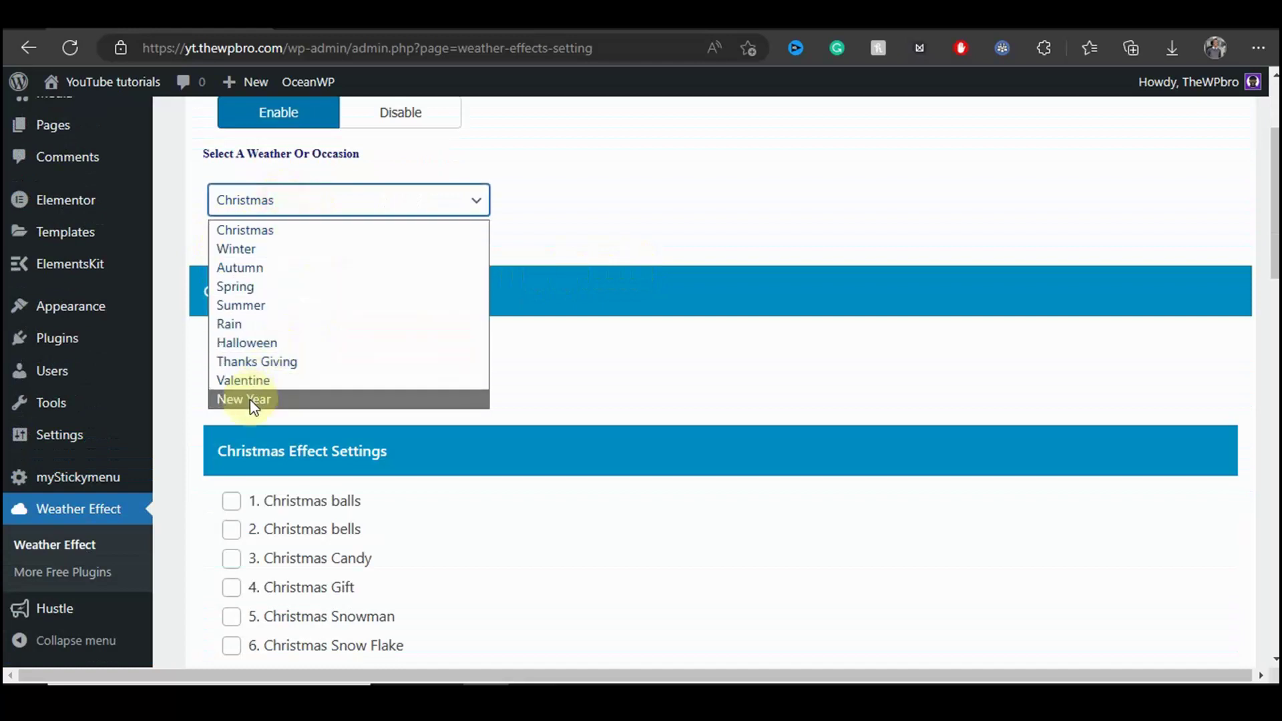
pyautogui.click(252, 230)
pyautogui.click(576, 189)
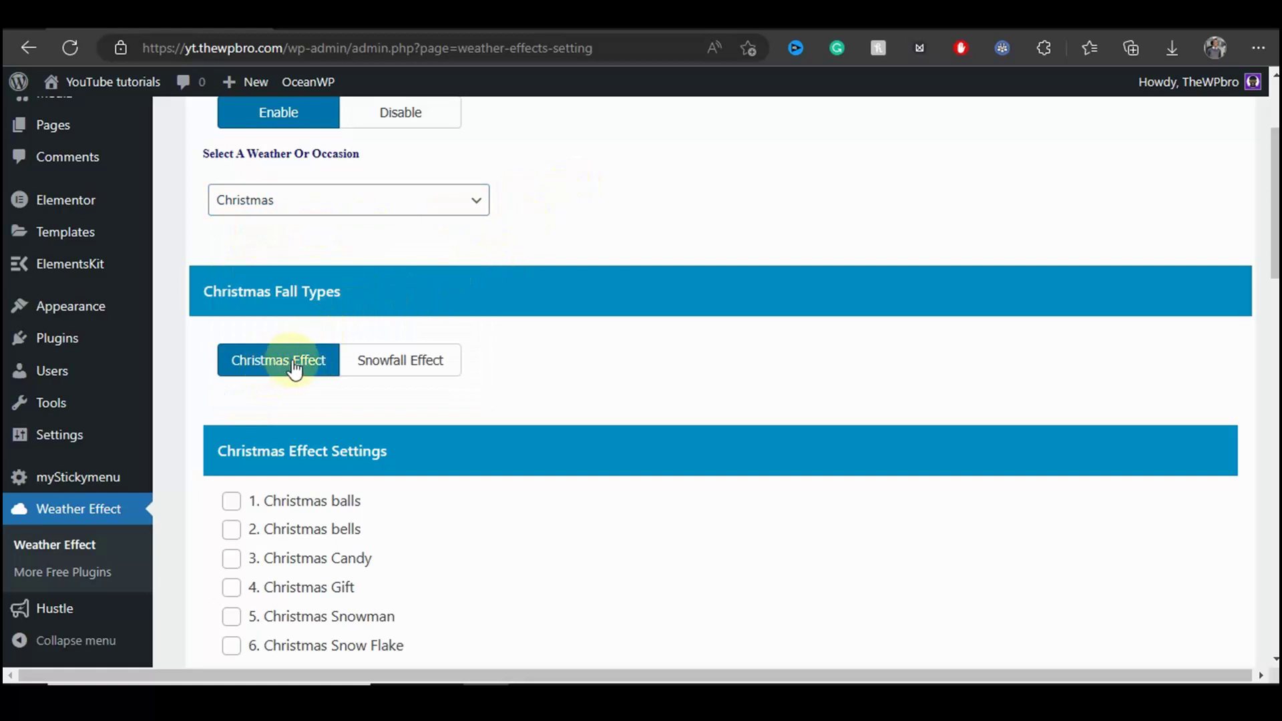
# Enable falling Christmas balls, bells, Candy, Gift, Snowman and Snow Flake, then save.
pyautogui.scroll(-3, 527, 273)
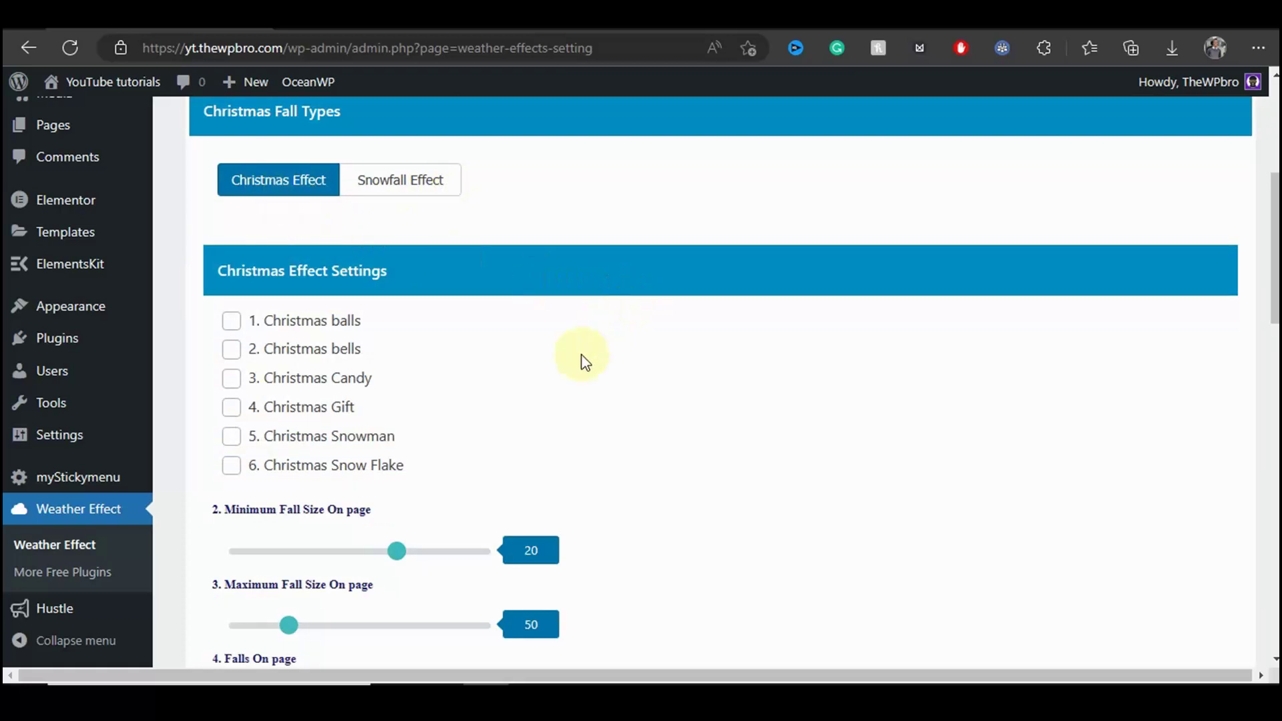
pyautogui.click(233, 322)
pyautogui.click(233, 413)
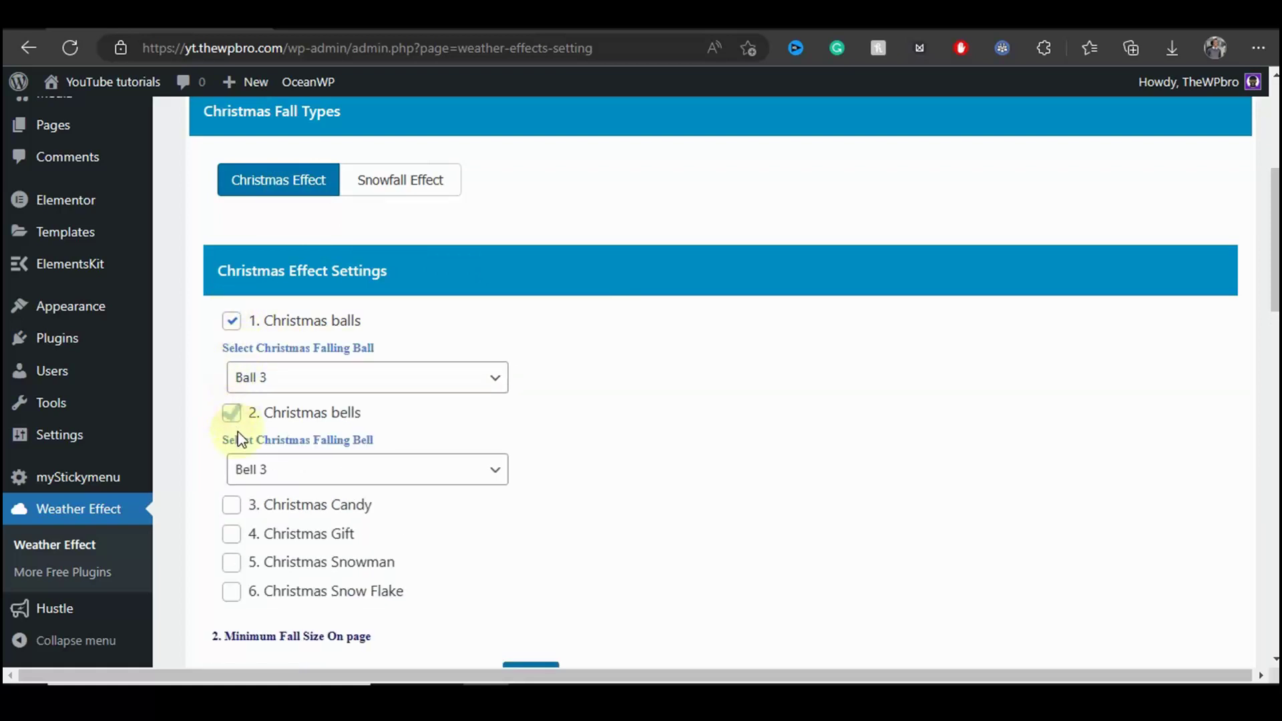
pyautogui.click(232, 506)
pyautogui.scroll(-1, 232, 526)
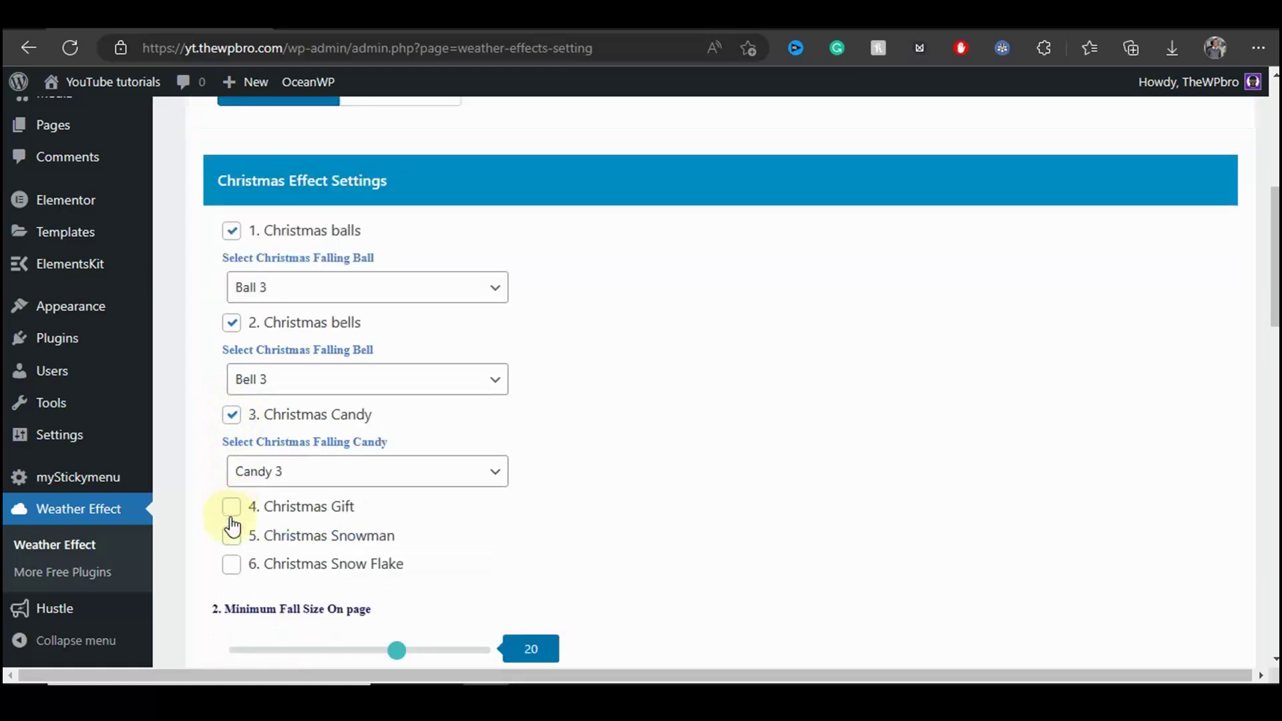
pyautogui.click(231, 514)
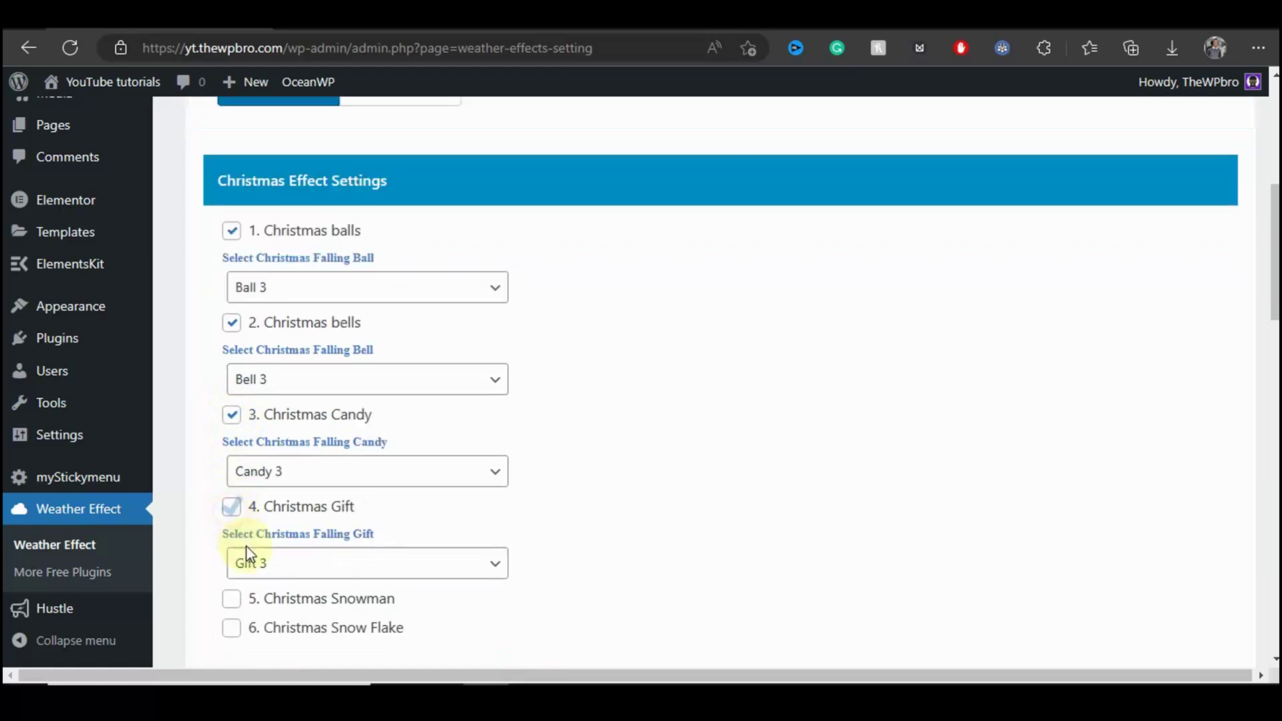
pyautogui.click(235, 601)
pyautogui.scroll(-3, 239, 581)
pyautogui.click(229, 430)
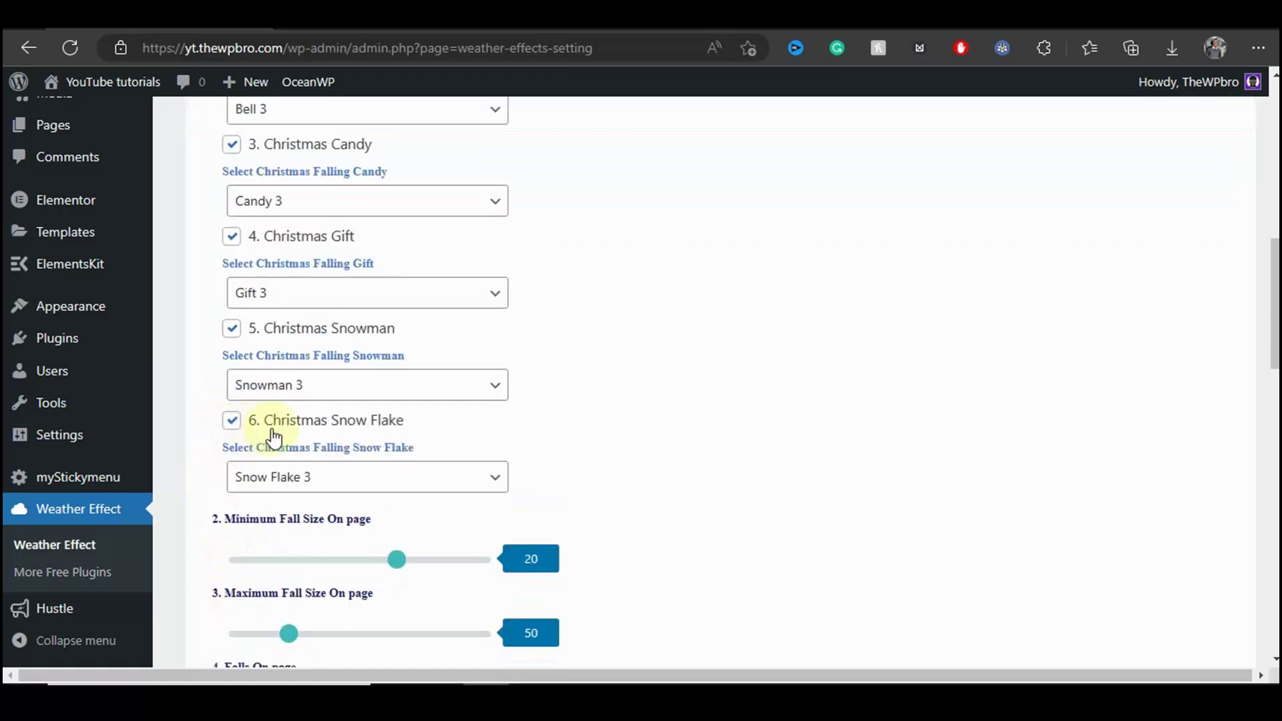
pyautogui.scroll(-3, 646, 427)
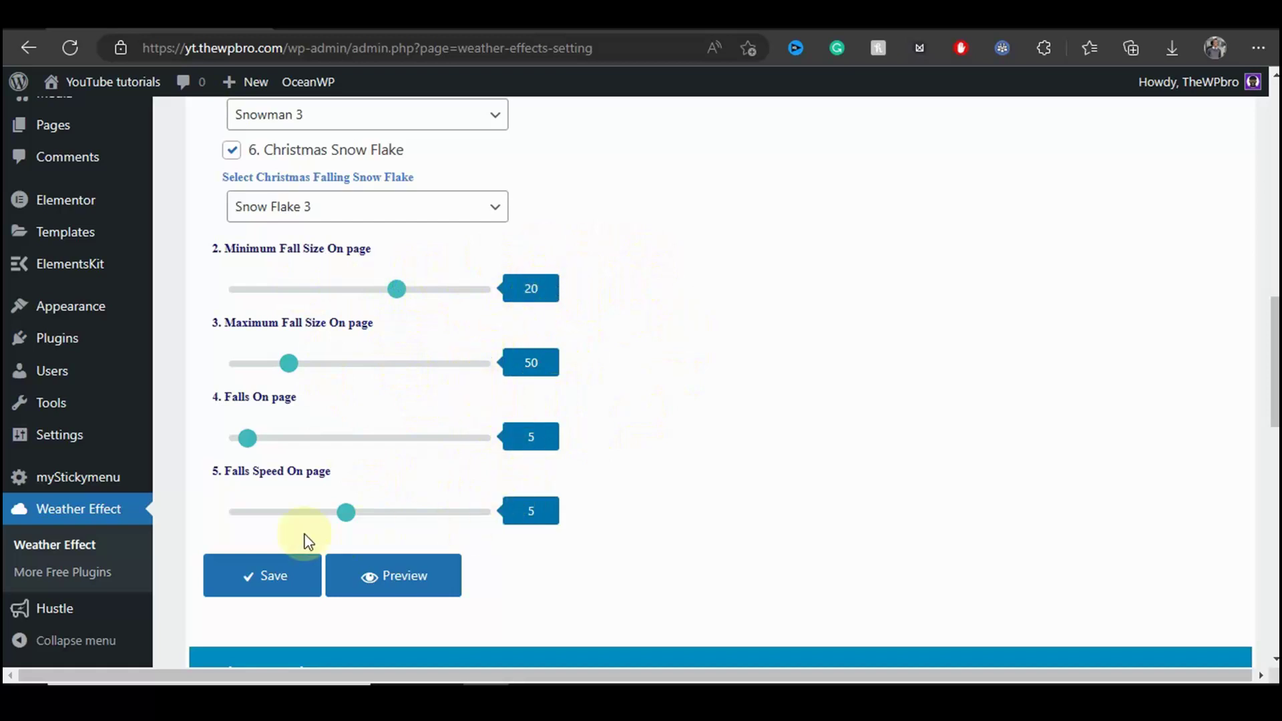
pyautogui.click(251, 588)
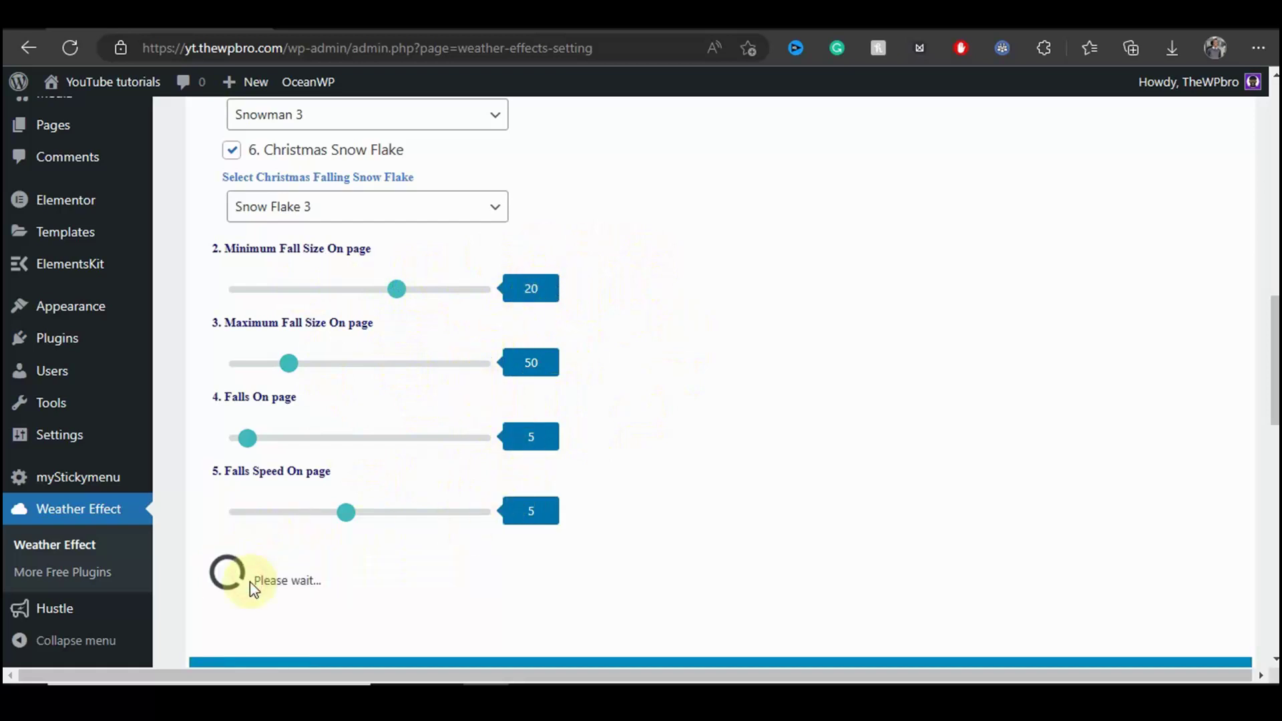
pyautogui.scroll(-4, 316, 146)
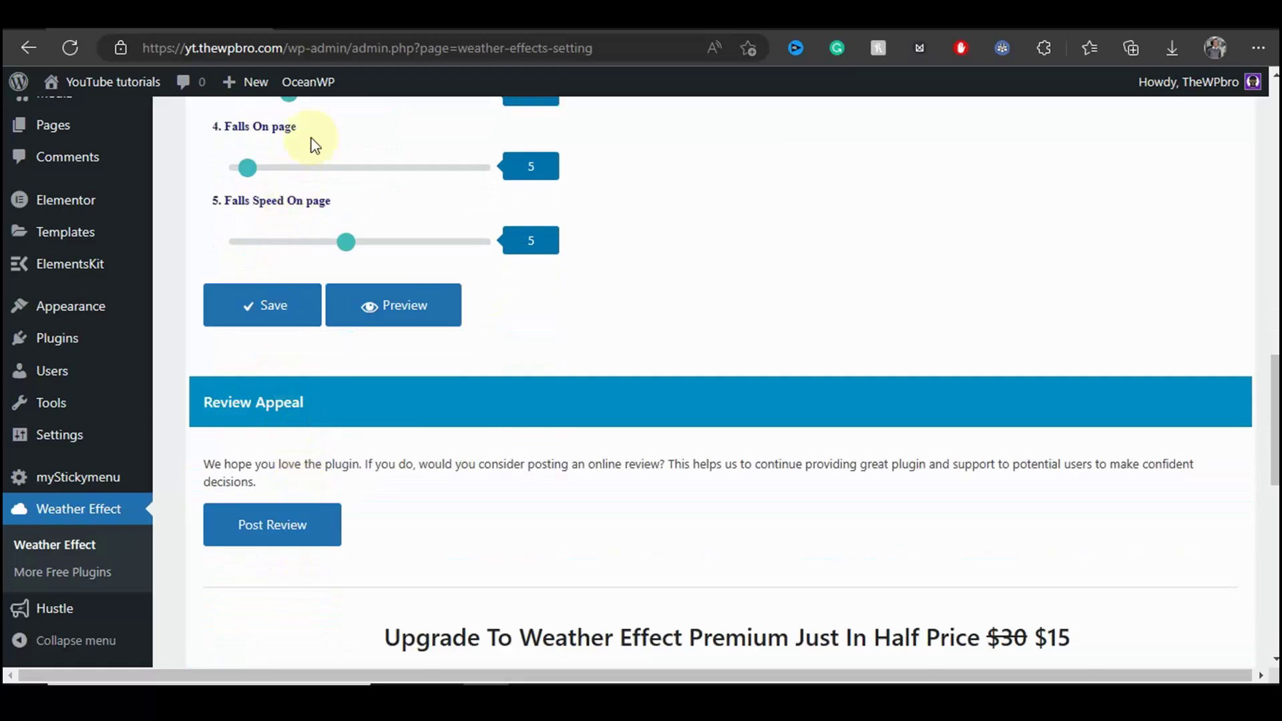
pyautogui.click(303, 32)
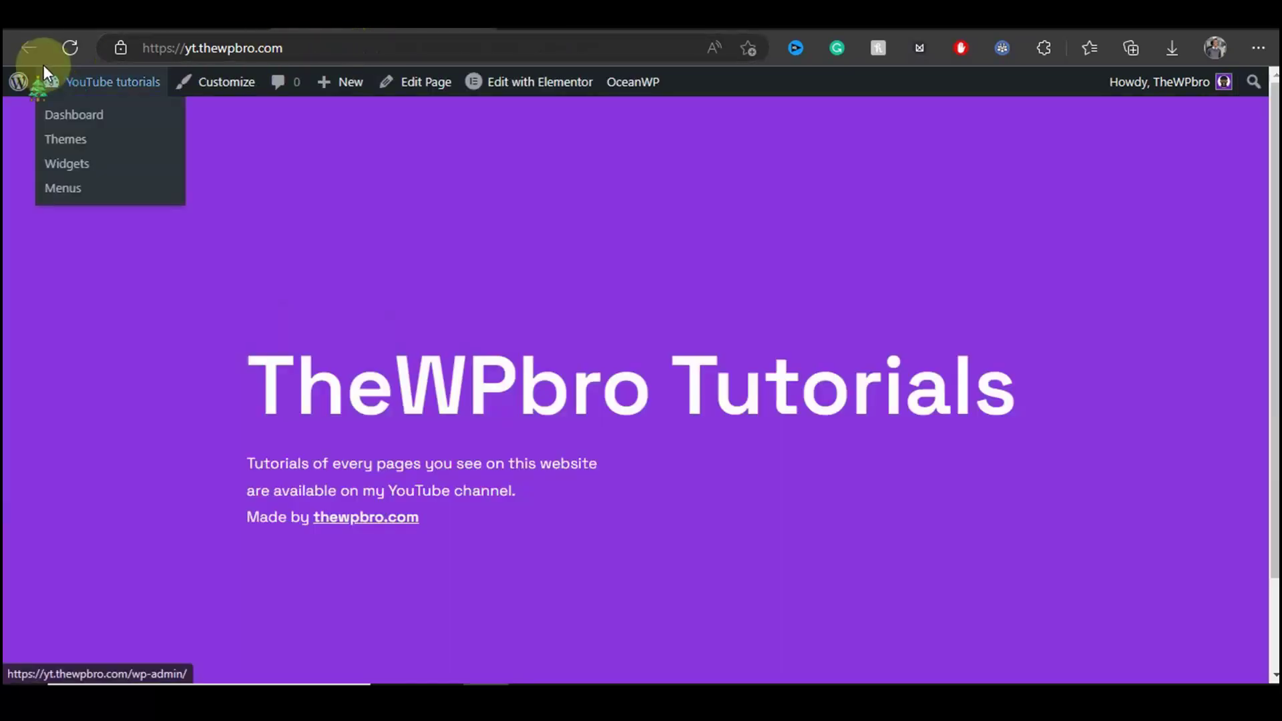
pyautogui.click(59, 51)
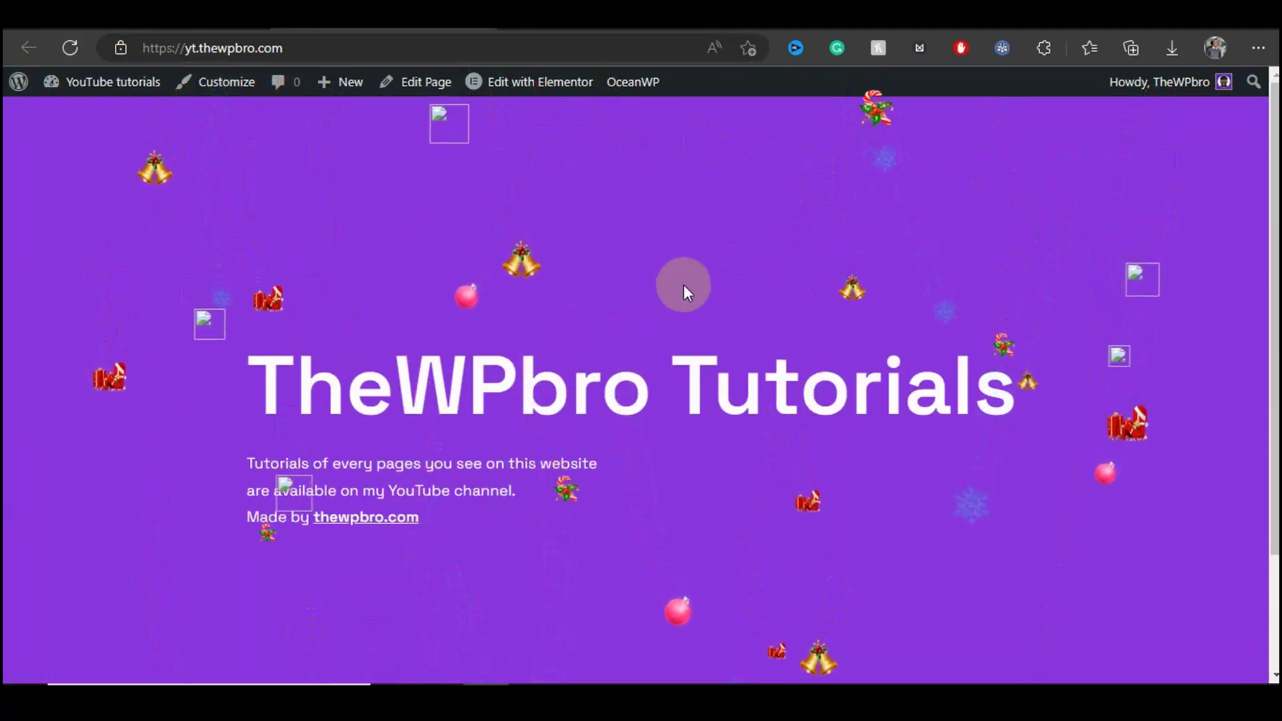
pyautogui.scroll(-1, 366, 349)
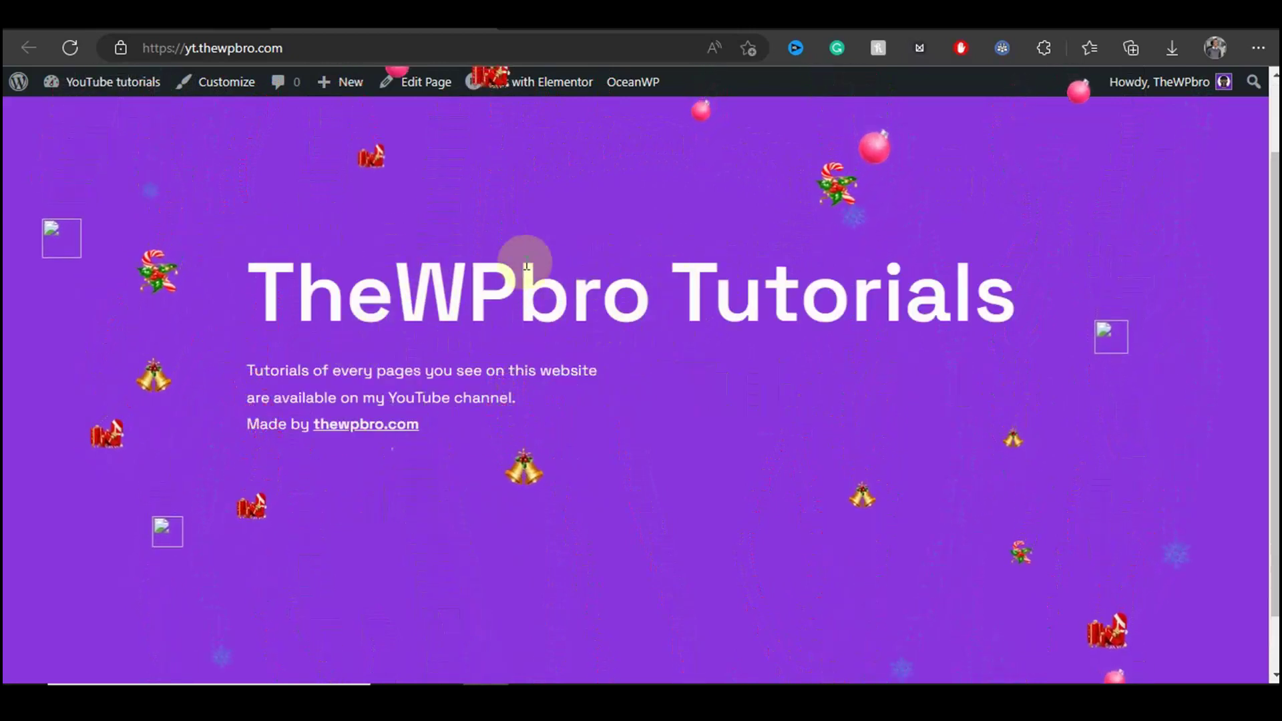
pyautogui.scroll(1, 328, 326)
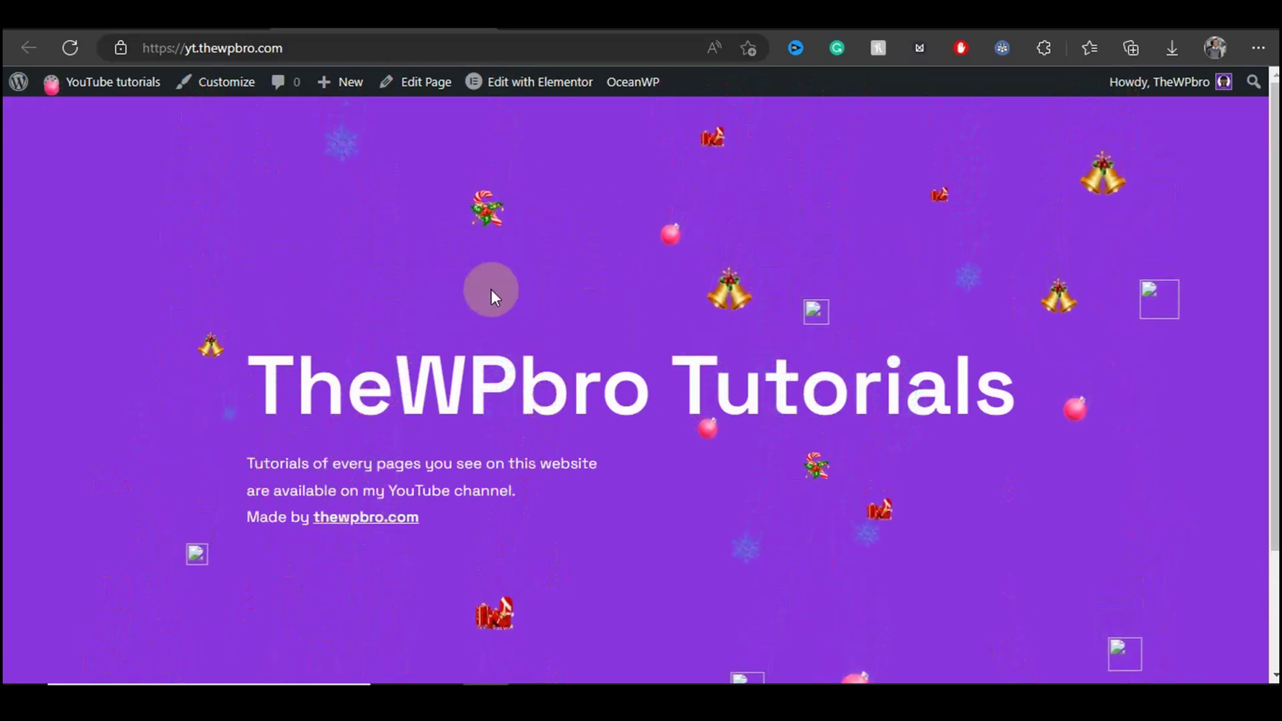
pyautogui.hotkey('ctrl', 'w')
pyautogui.scroll(6, 544, 272)
# Switch the fall type to Snowfall Effect, save, and reload the front page to preview it.
pyautogui.scroll(5, 553, 289)
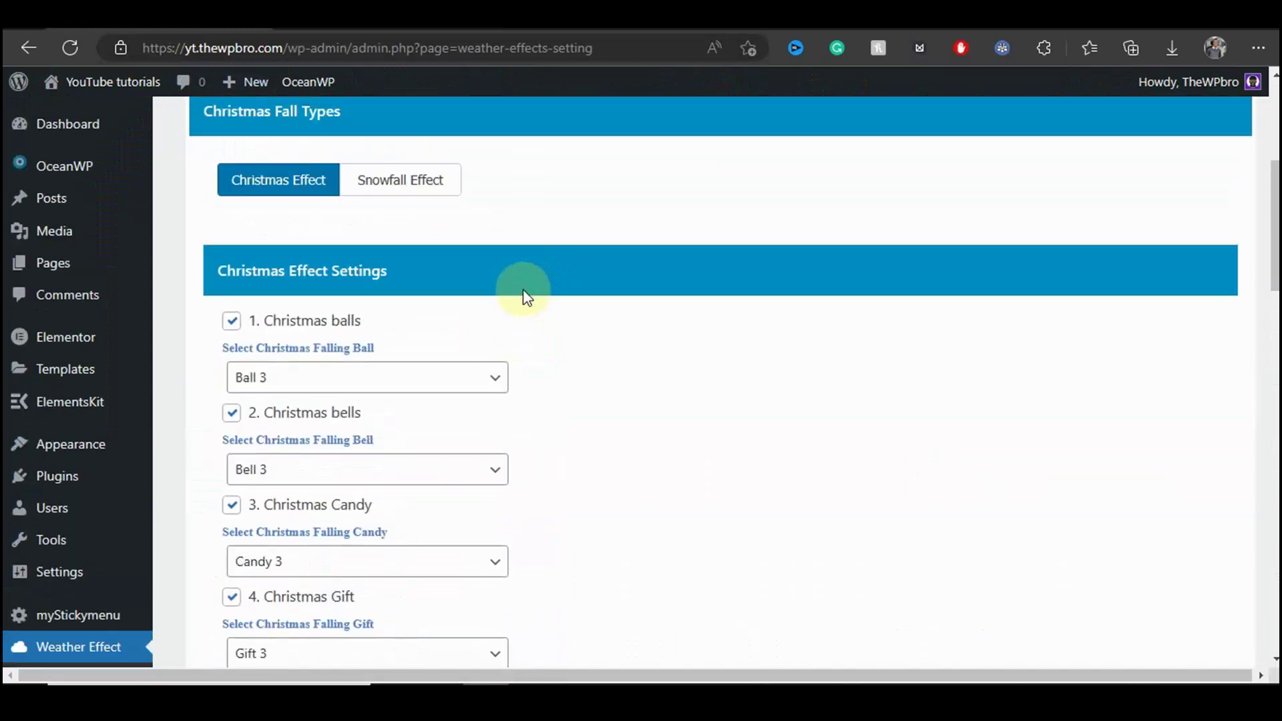
pyautogui.click(420, 194)
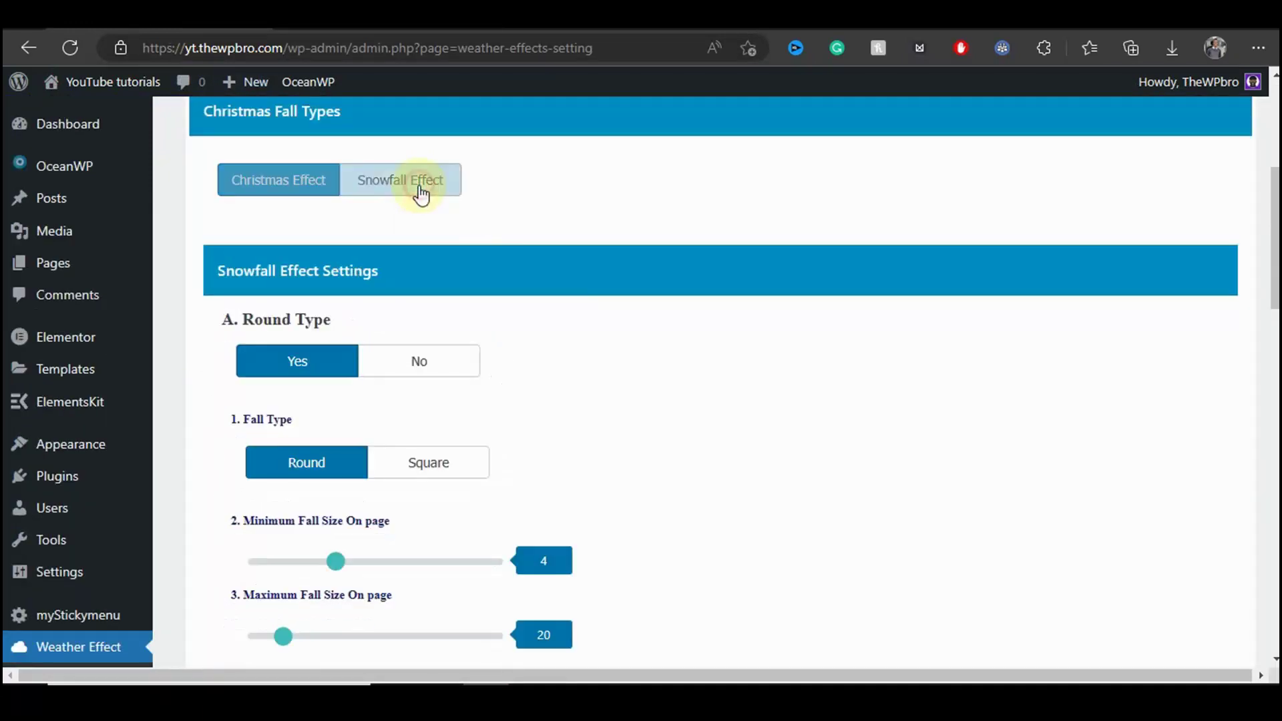
pyautogui.scroll(-3, 624, 195)
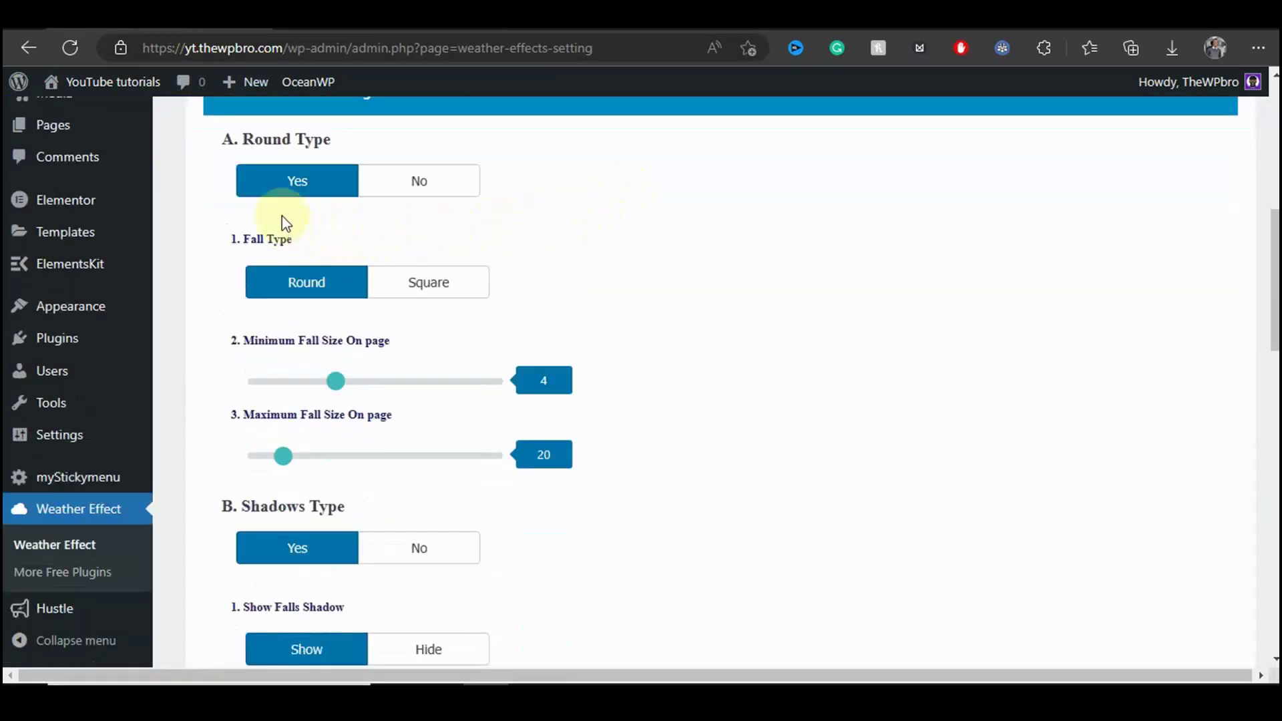
pyautogui.scroll(-7, 433, 287)
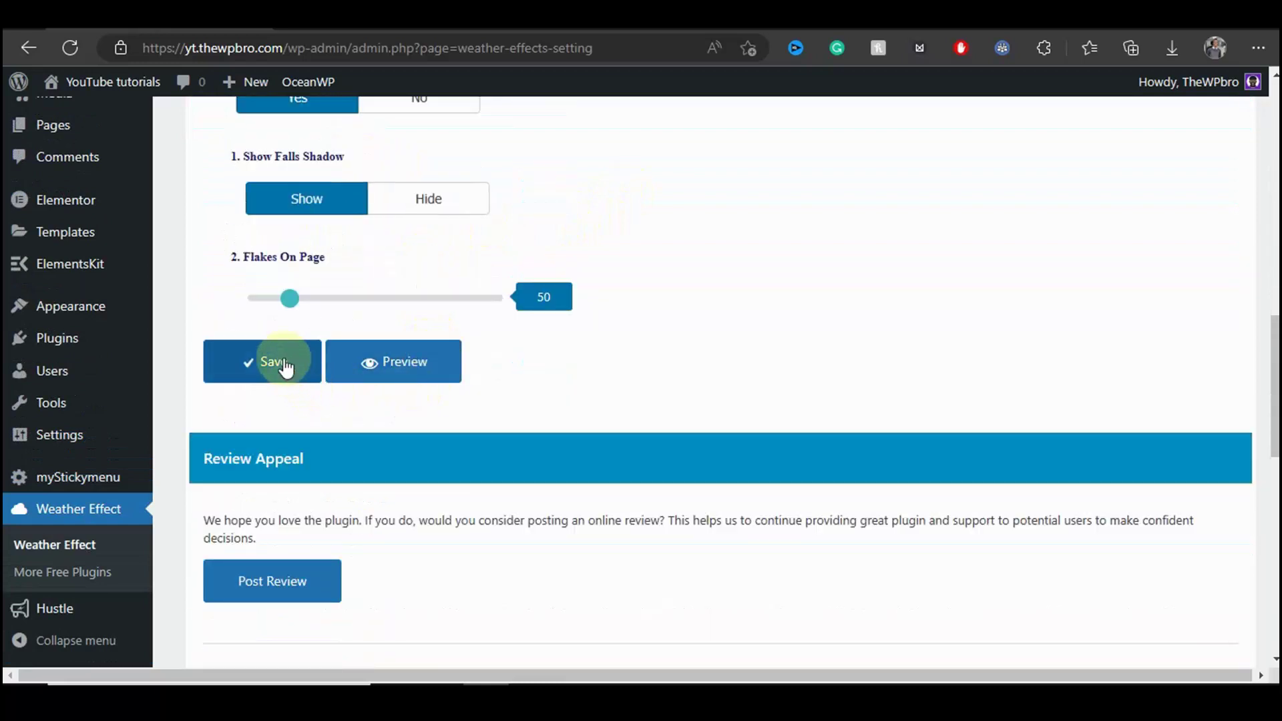
pyautogui.click(283, 365)
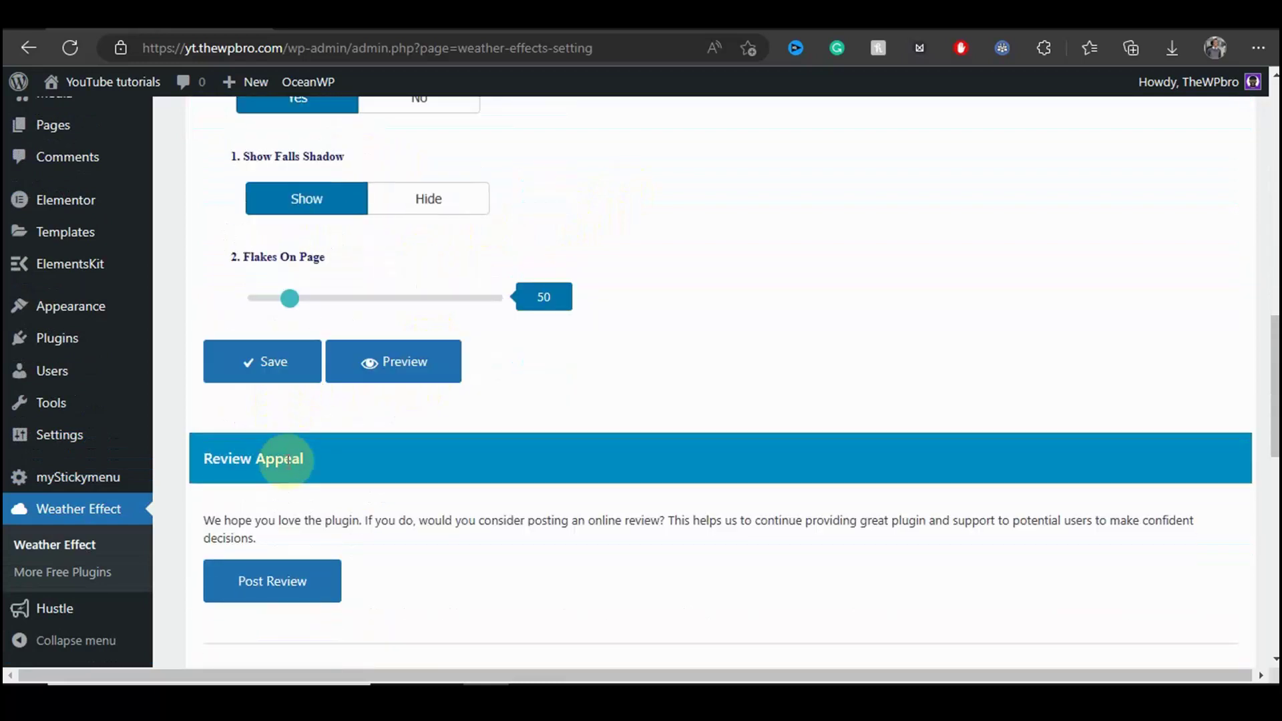
pyautogui.click(112, 82)
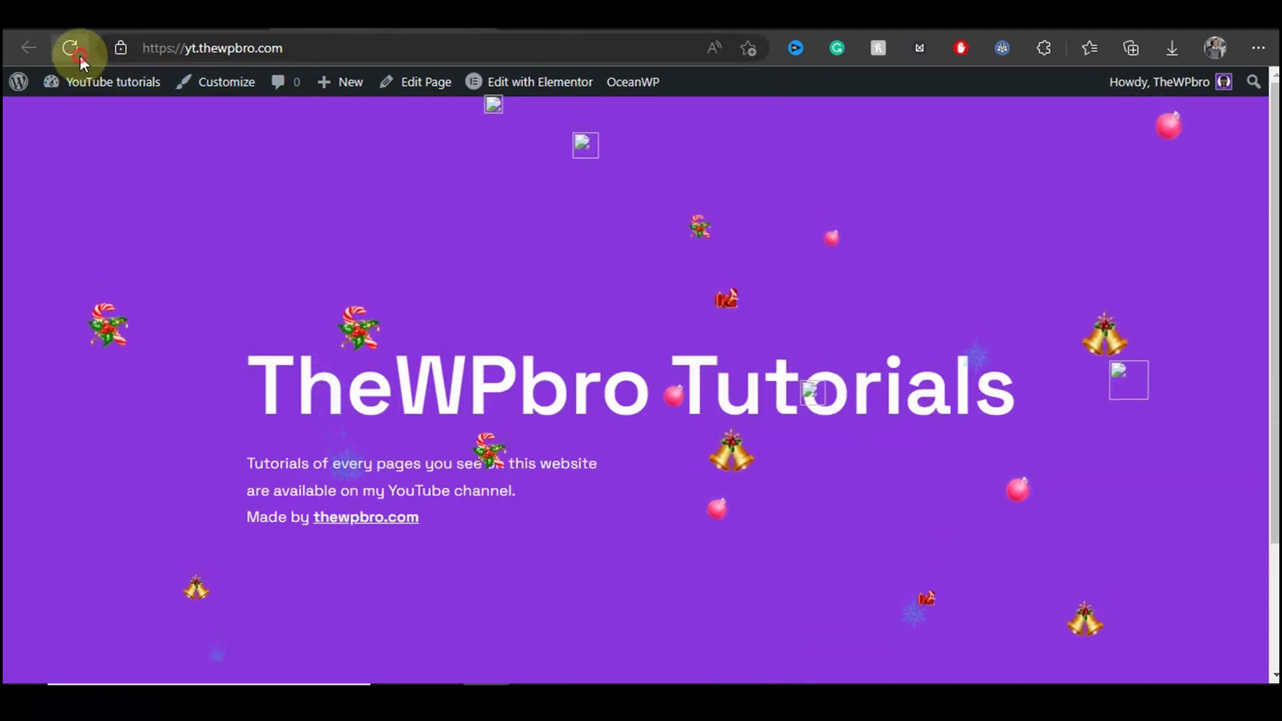
pyautogui.click(78, 56)
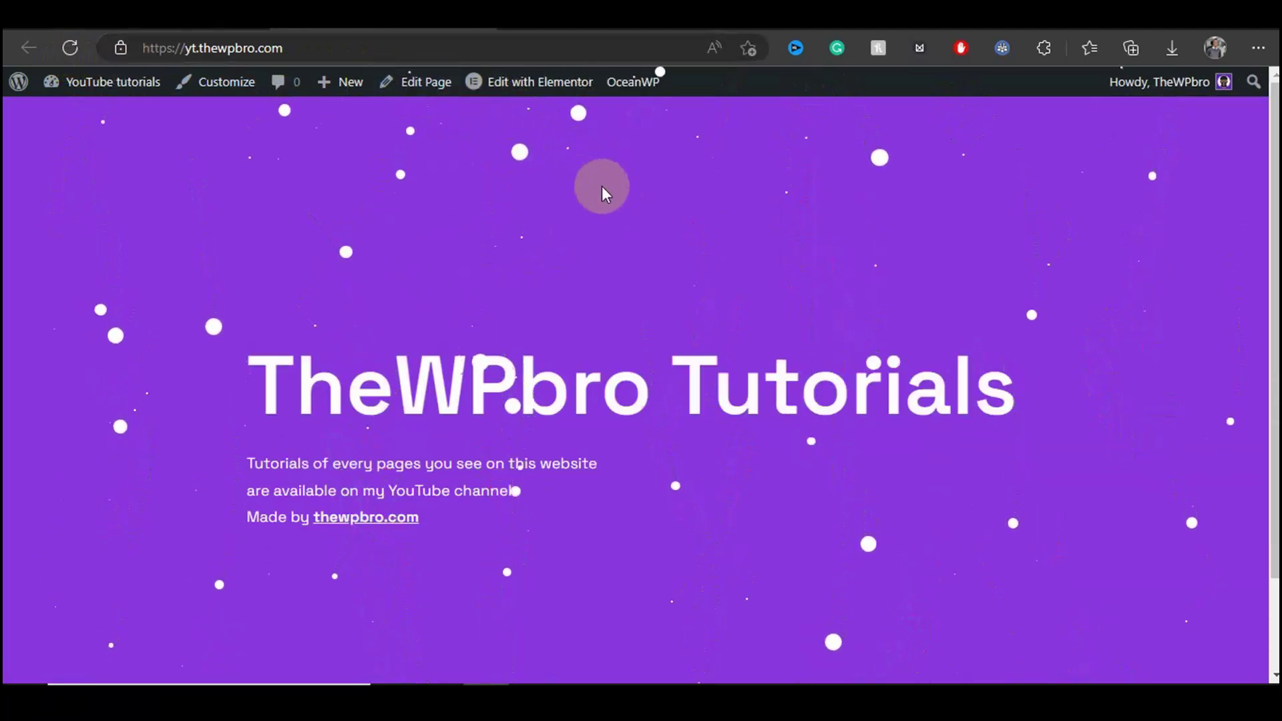
# Set the snowfall Round Type to No and save the settings again.
pyautogui.scroll(-2, 763, 217)
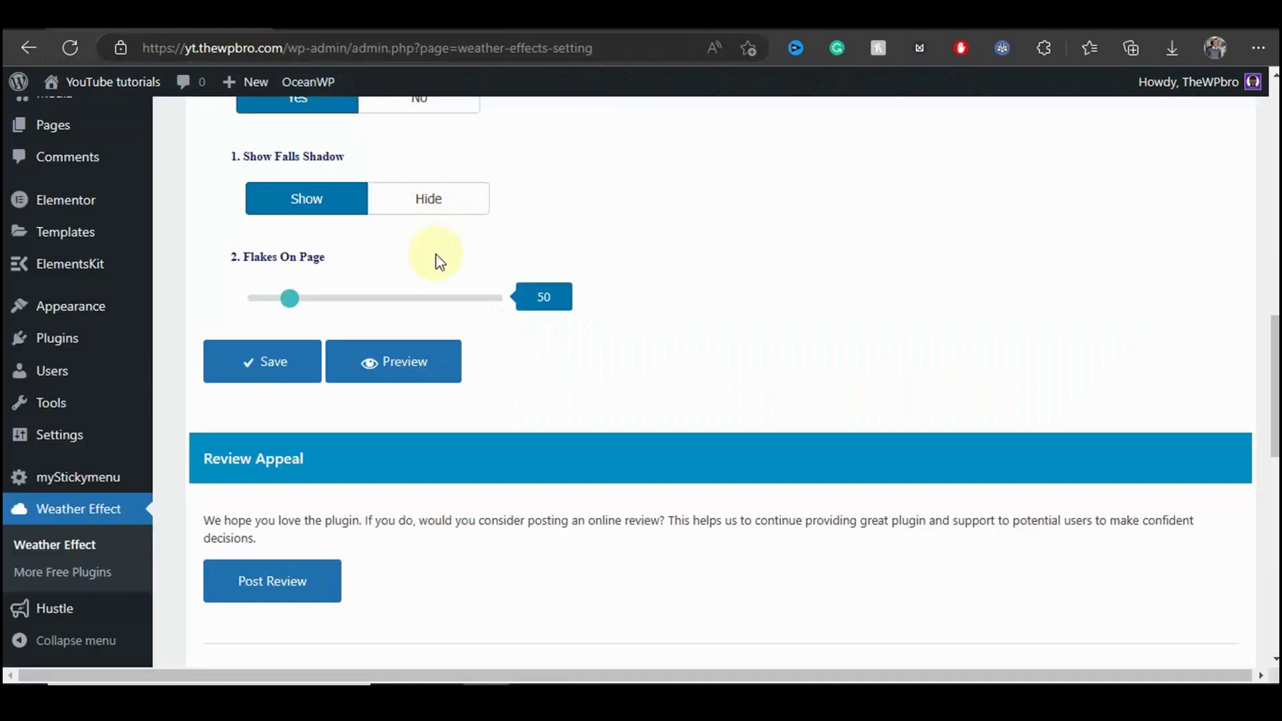
pyautogui.scroll(5, 420, 271)
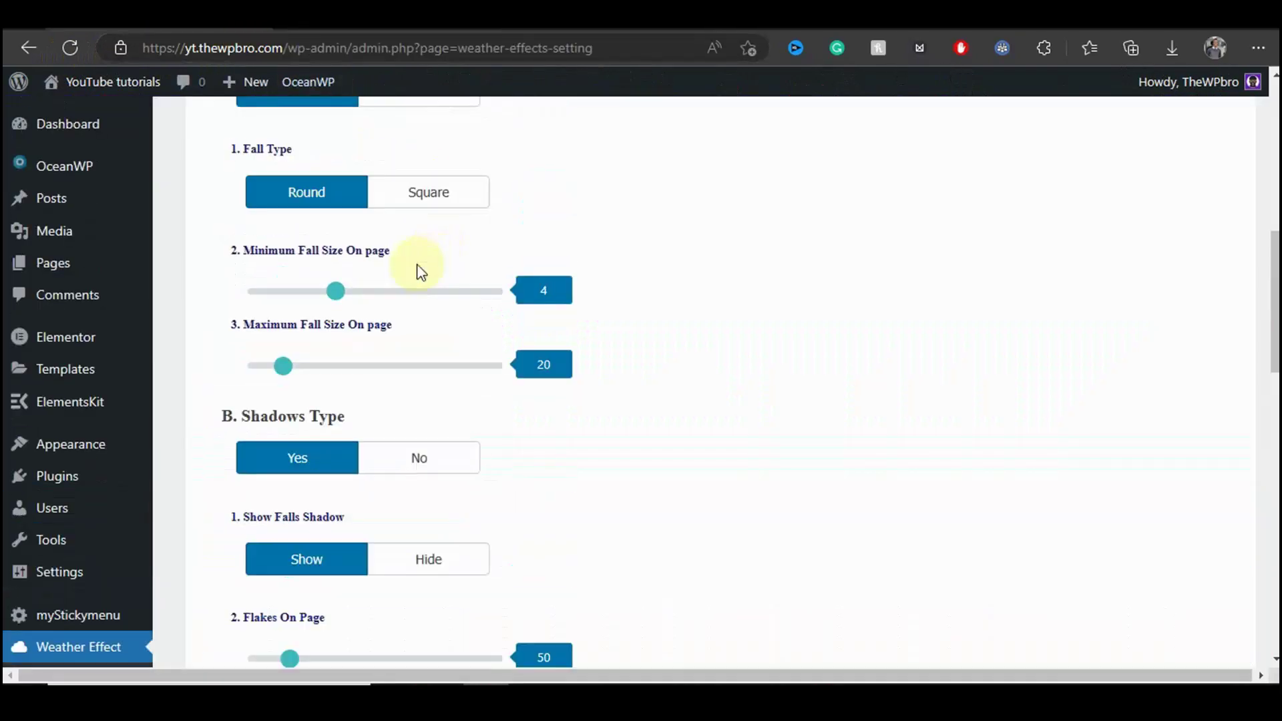
pyautogui.scroll(-3, 421, 272)
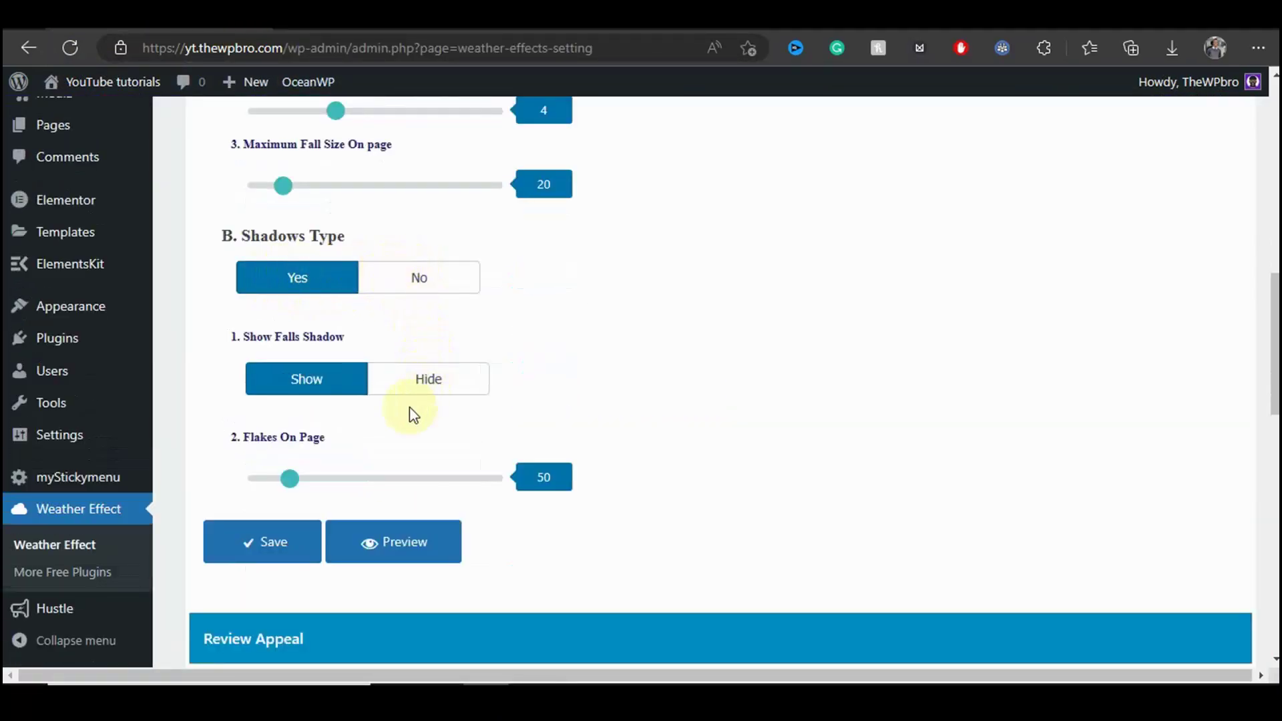
pyautogui.scroll(6, 413, 415)
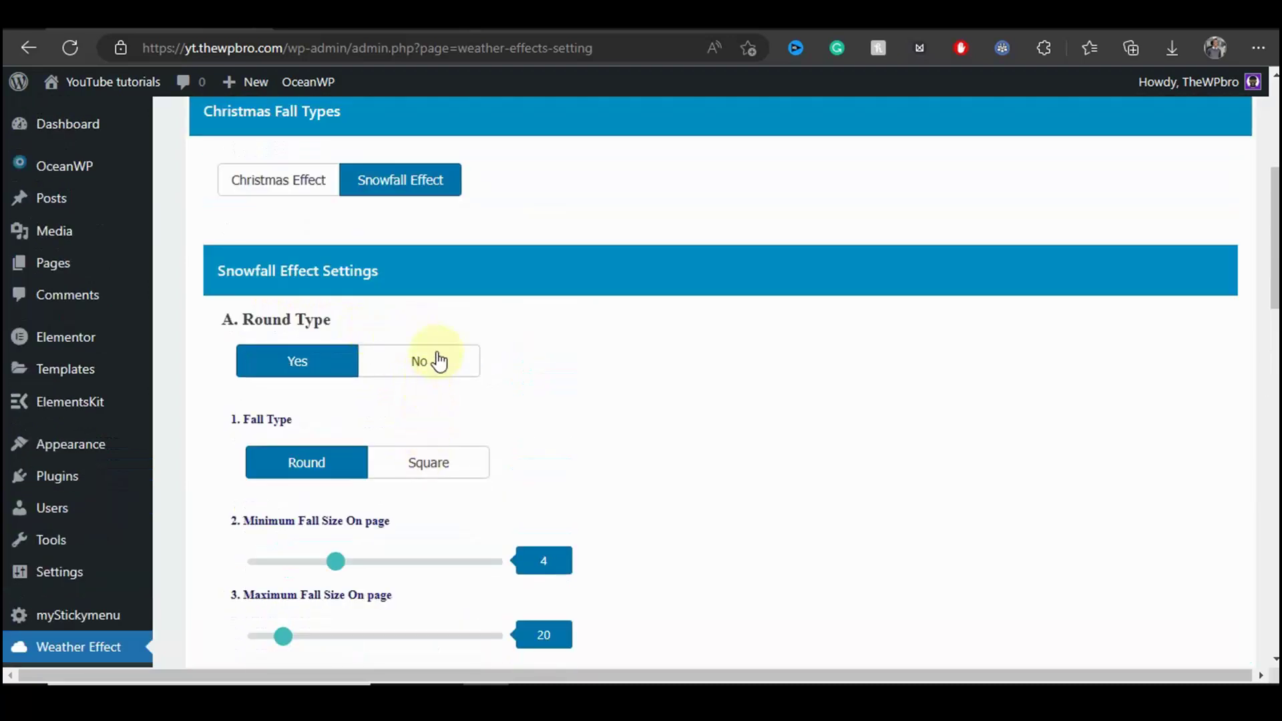
pyautogui.click(438, 371)
pyautogui.scroll(-8, 267, 522)
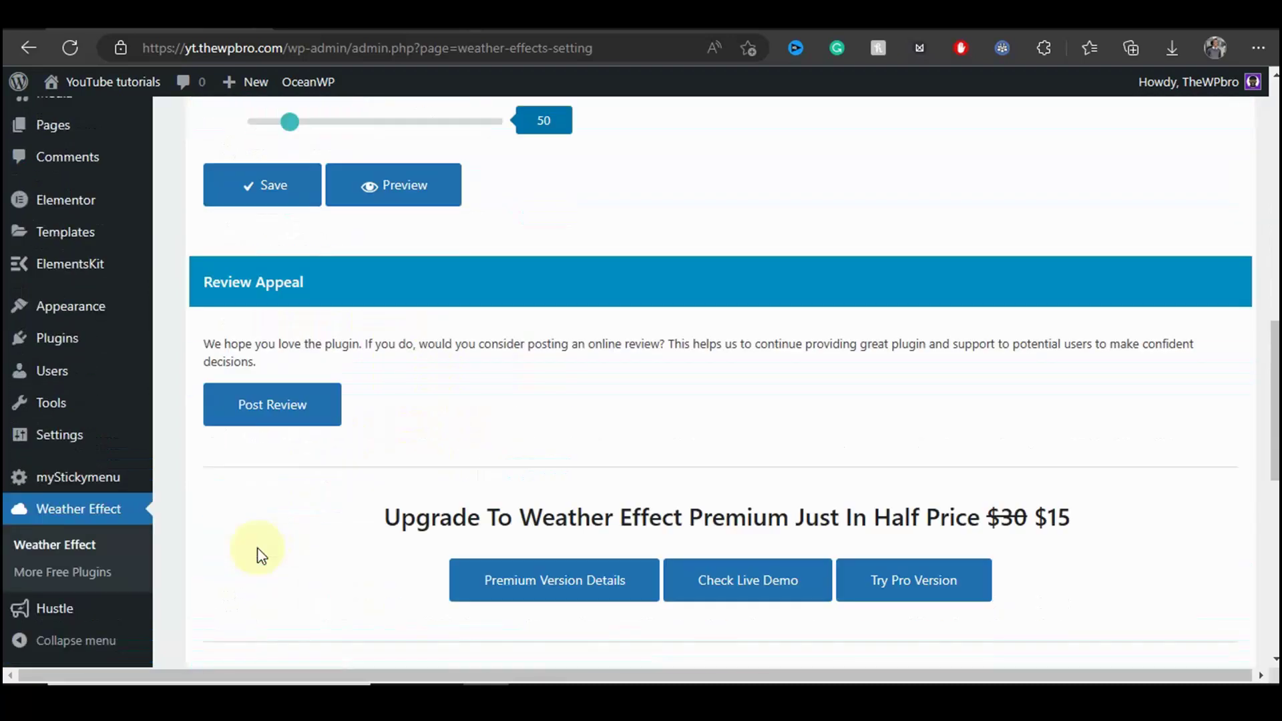
pyautogui.click(271, 191)
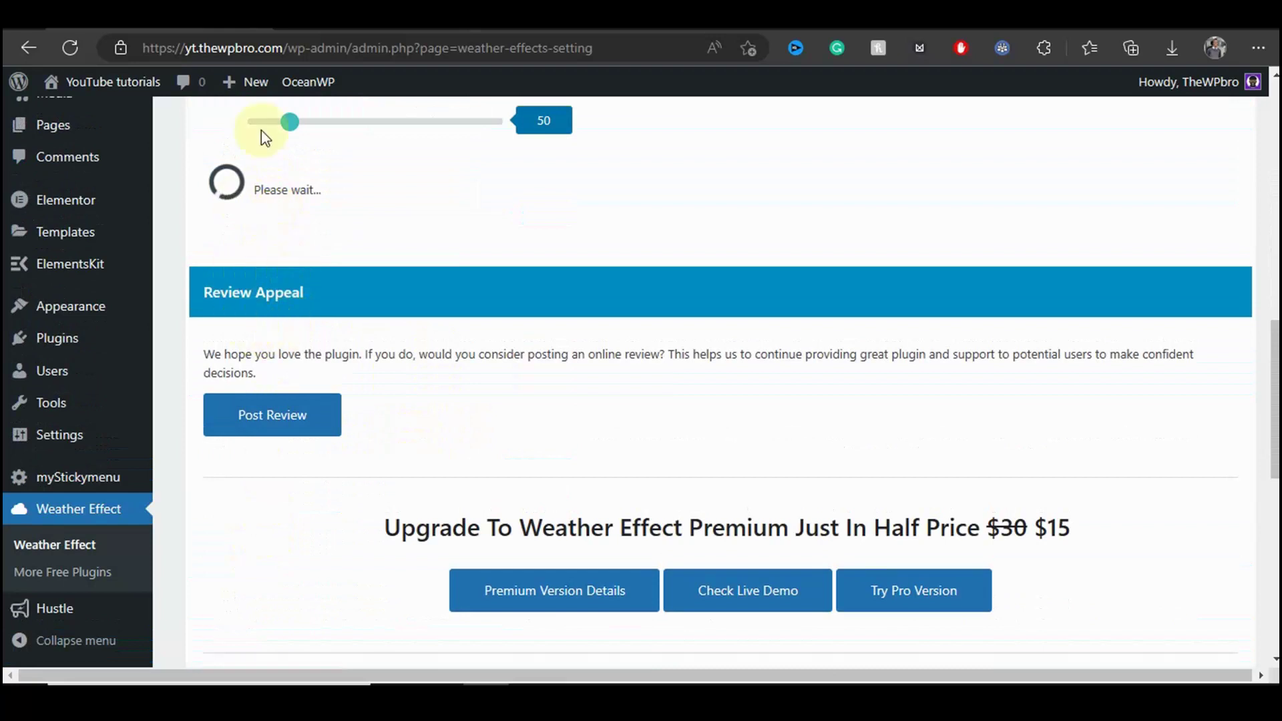
pyautogui.click(67, 80)
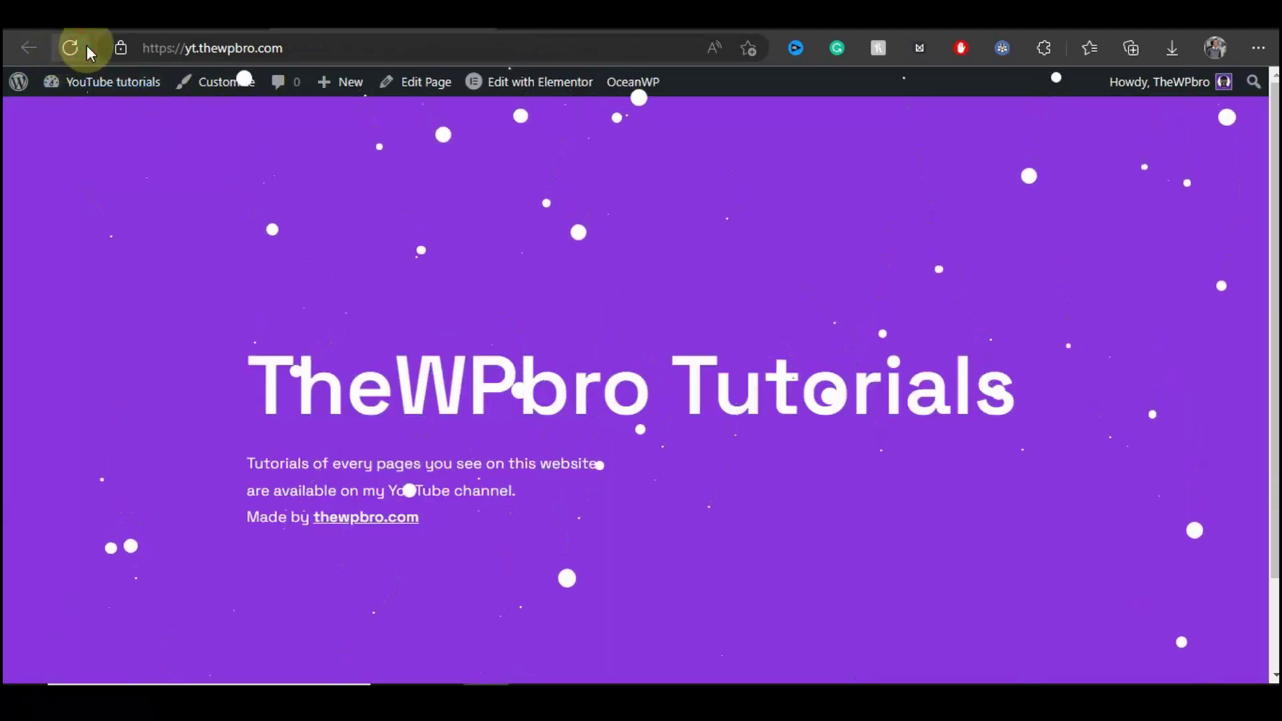
# Reload the homepage to view the tiny snow specks, then return to Weather Effect settings.
pyautogui.click(87, 46)
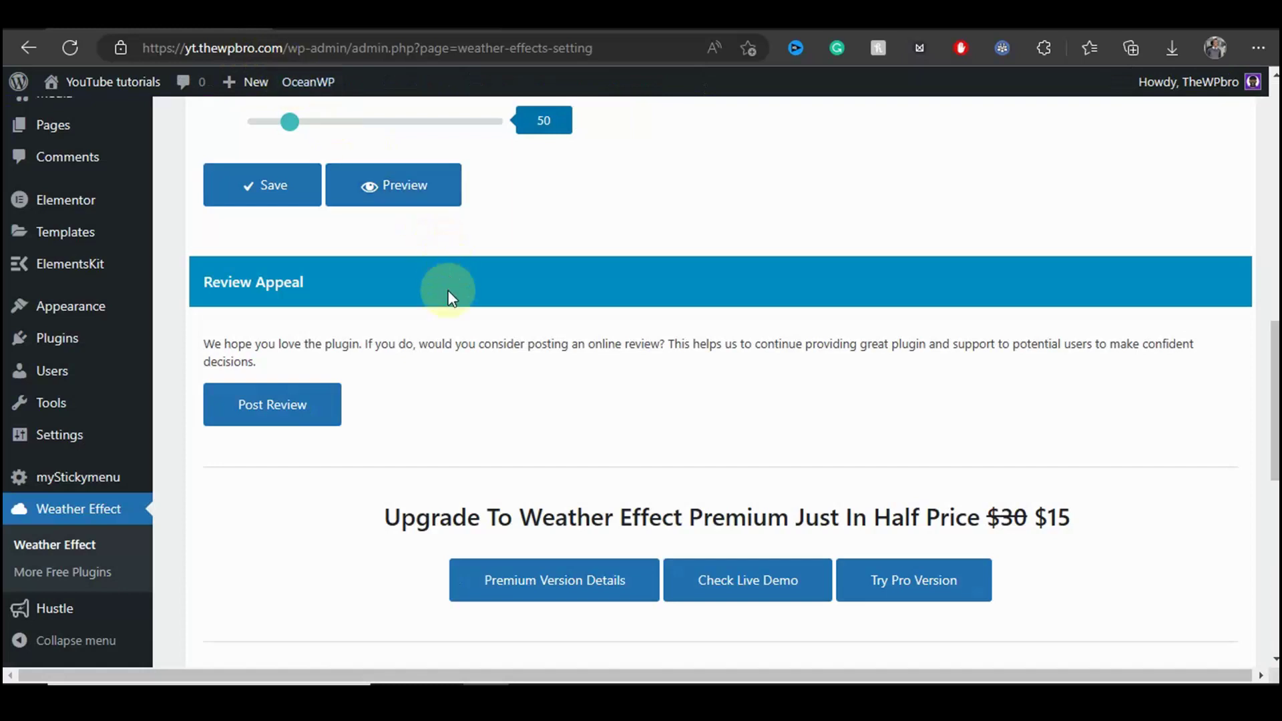
pyautogui.scroll(15, 449, 289)
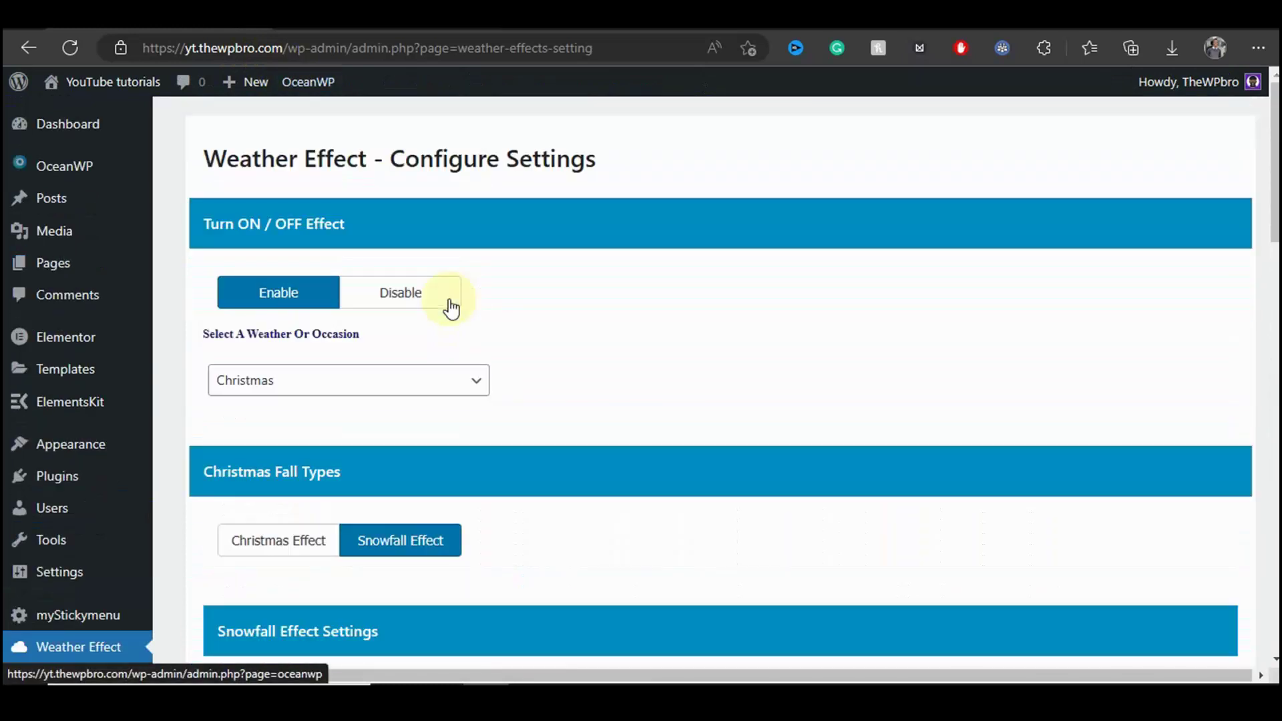
# Search for 'christmasify' and install and activate the Christmasify! plugin.
pyautogui.scroll(-10, 449, 307)
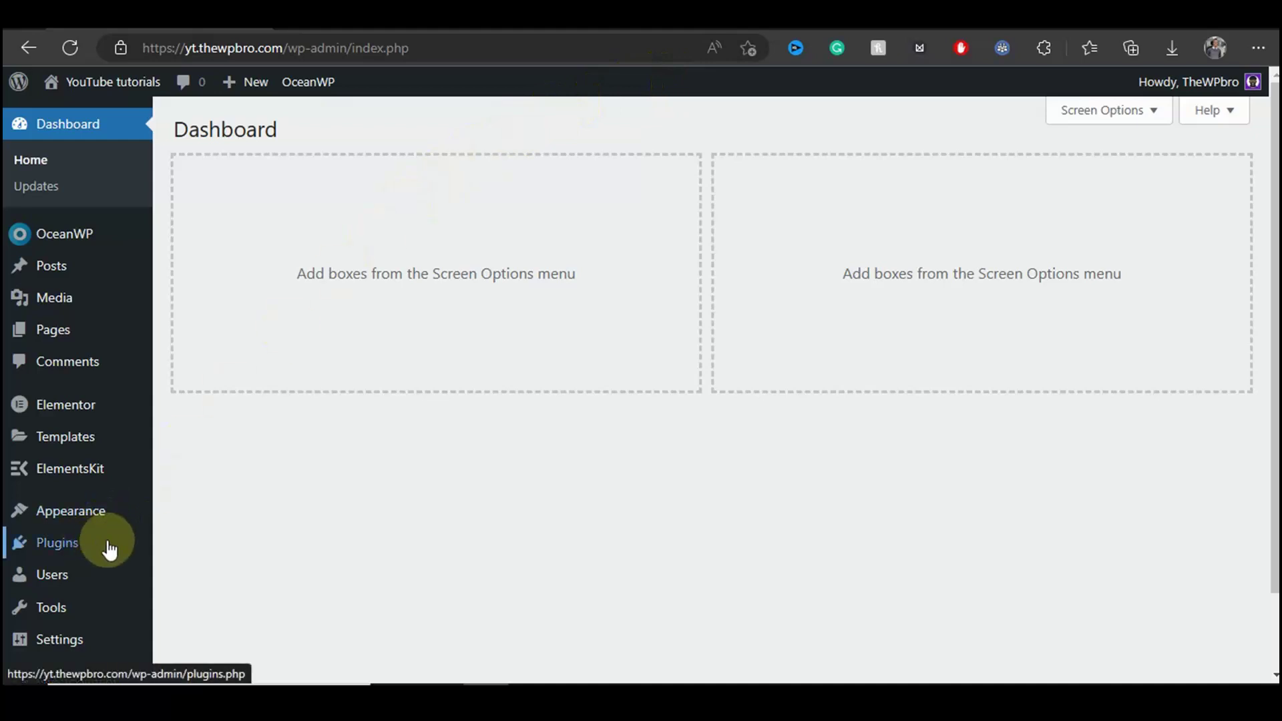
pyautogui.moveTo(127, 558)
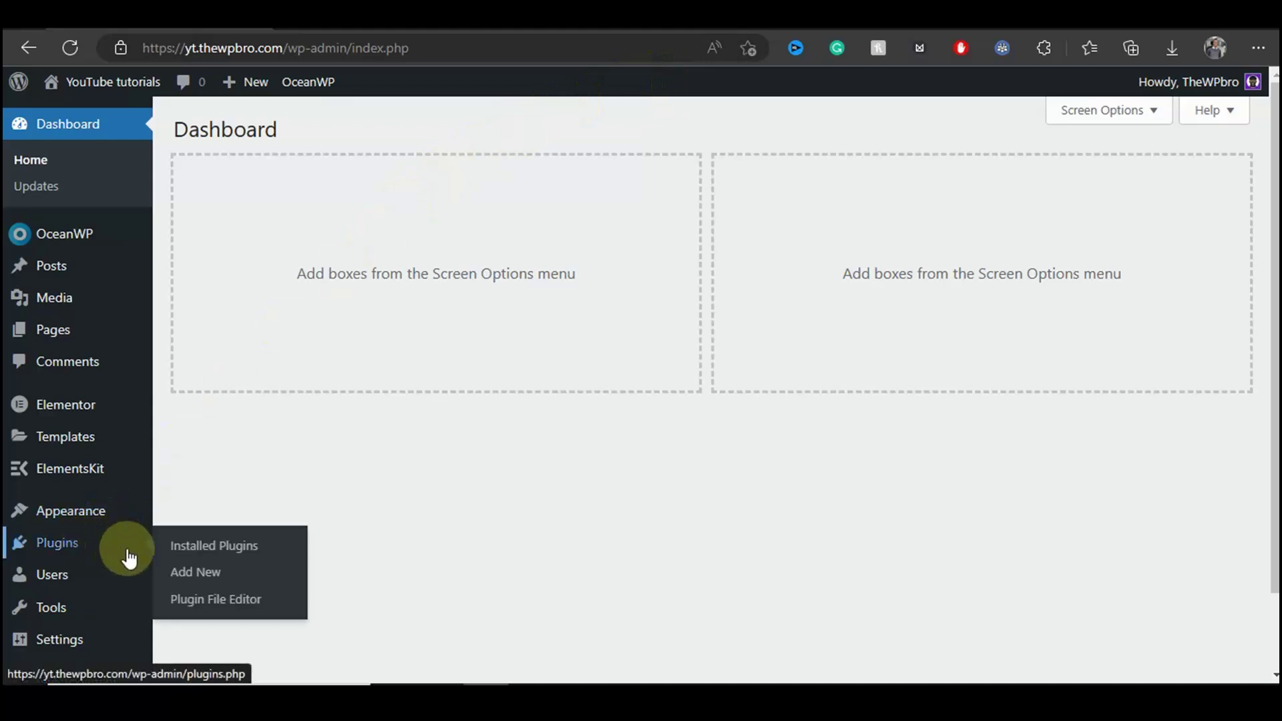
pyautogui.click(171, 572)
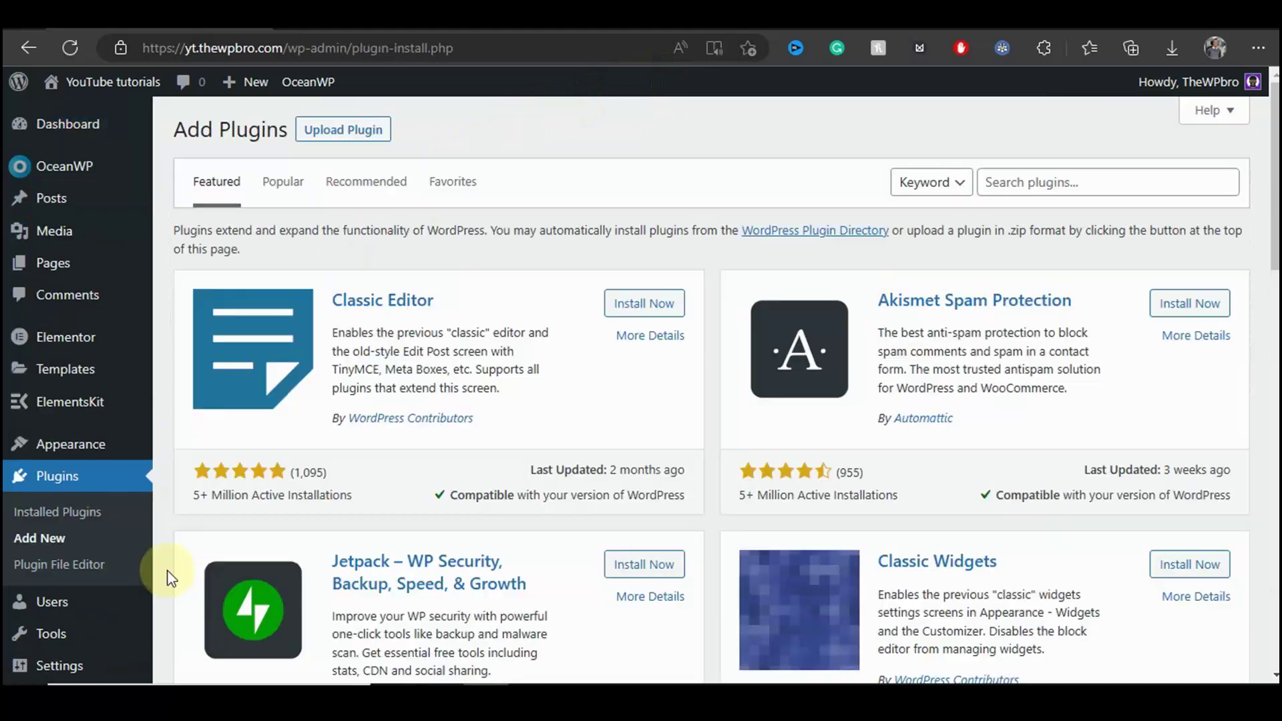
pyautogui.click(1046, 182)
pyautogui.write('christmasify')
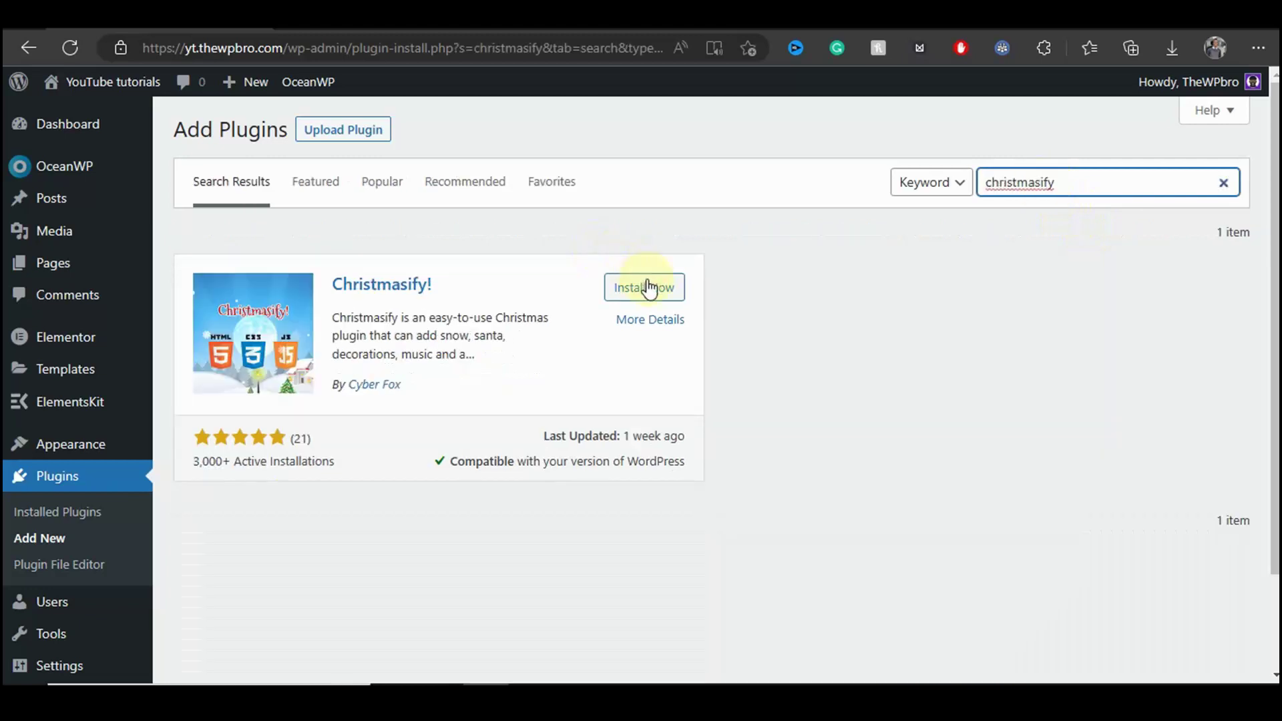
pyautogui.click(649, 288)
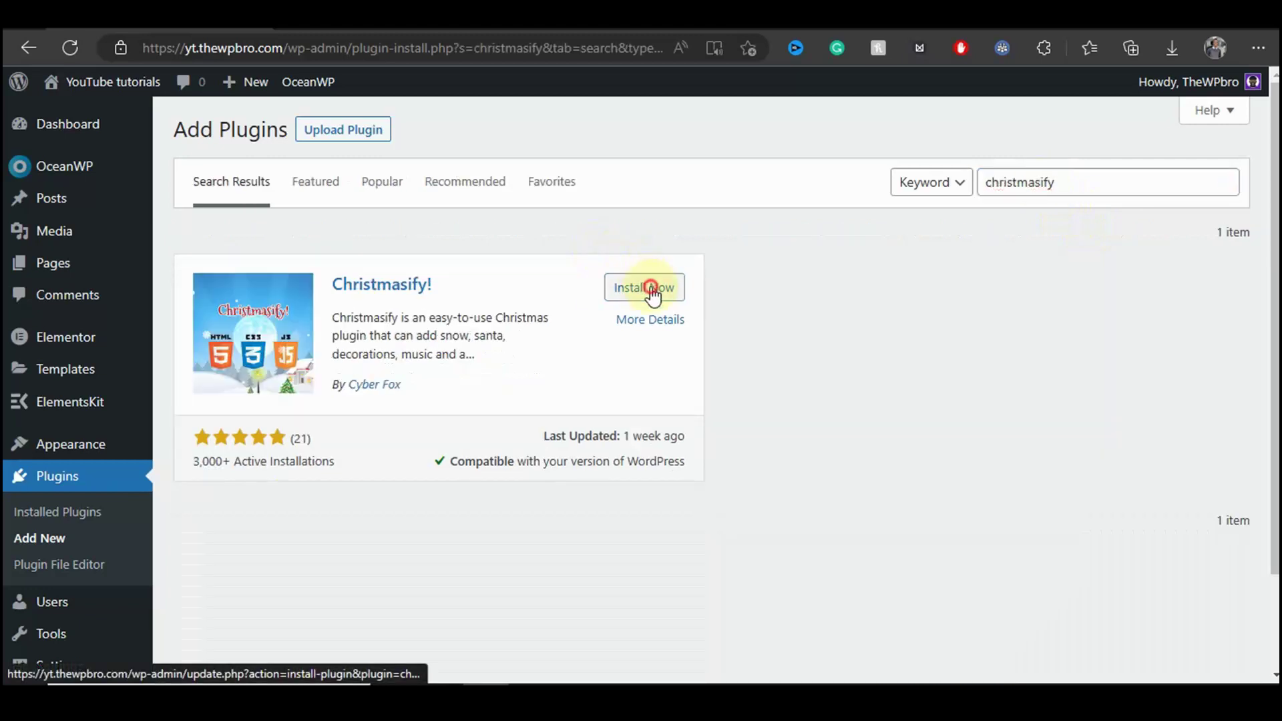
pyautogui.click(646, 293)
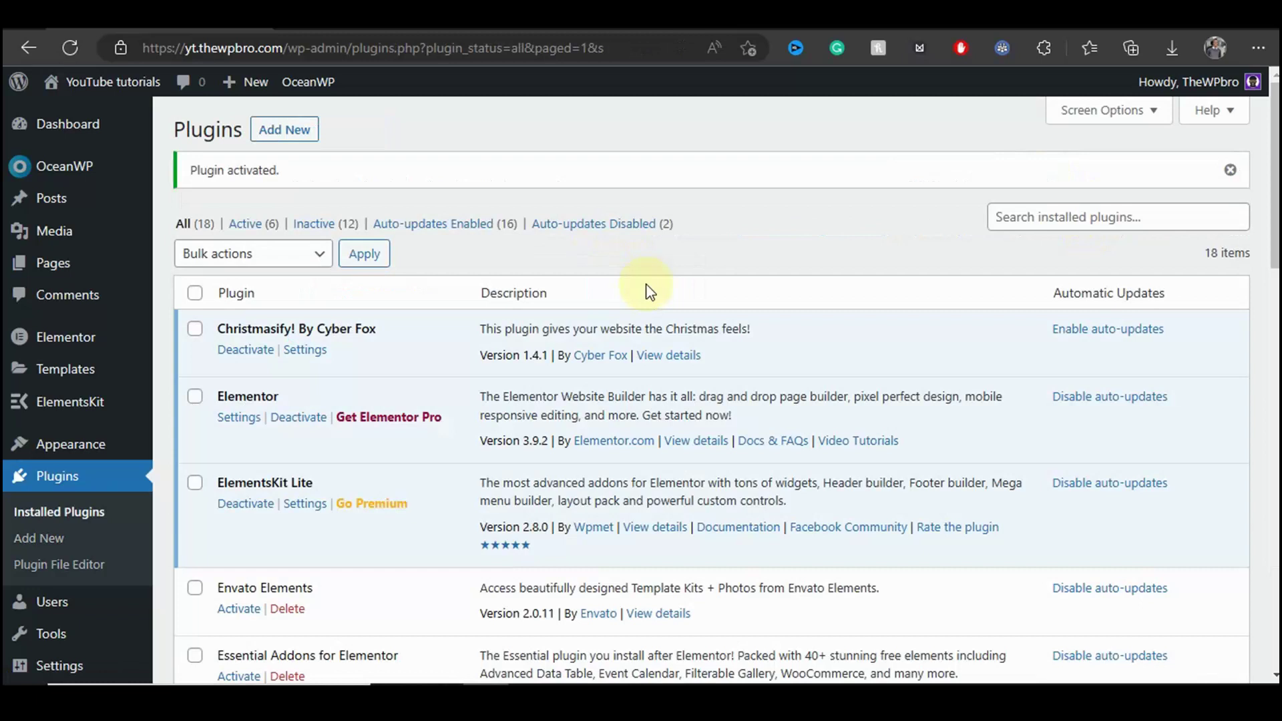
# In Christmasify settings, keep snowflake amount at Medium and snow speed at Default.
pyautogui.click(324, 350)
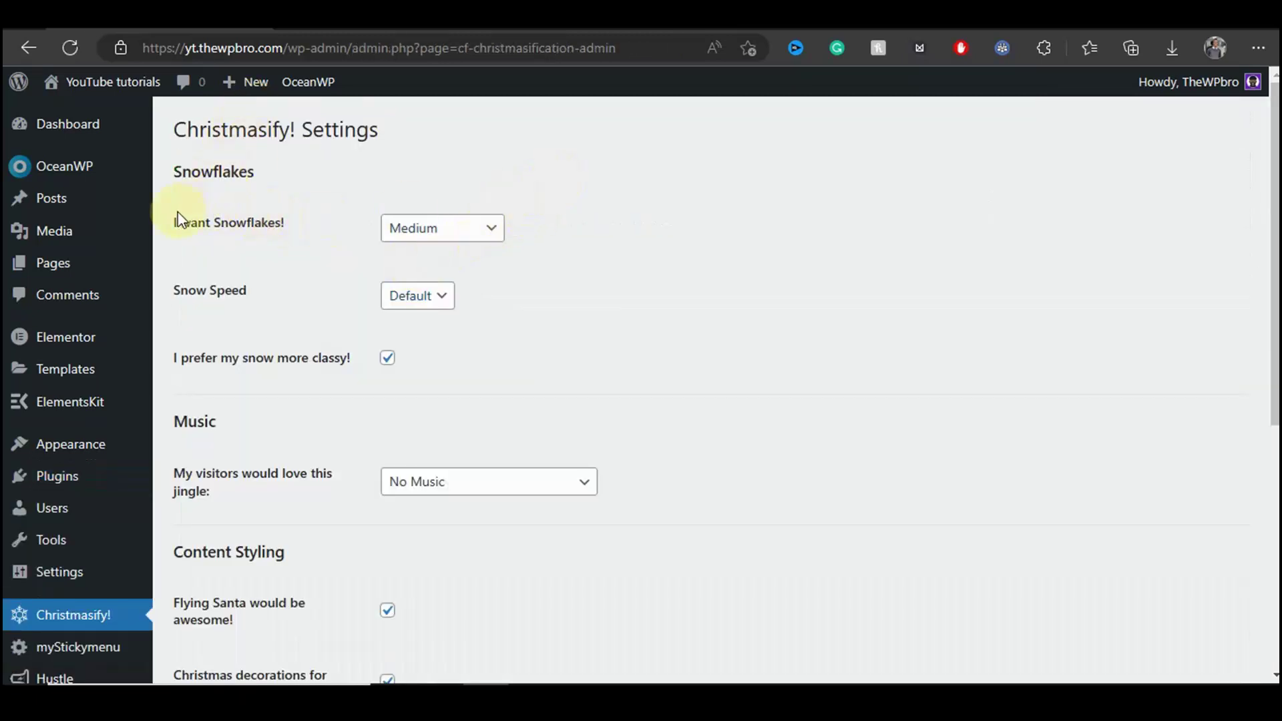
pyautogui.scroll(-6, 257, 251)
pyautogui.scroll(6, 252, 329)
pyautogui.click(495, 229)
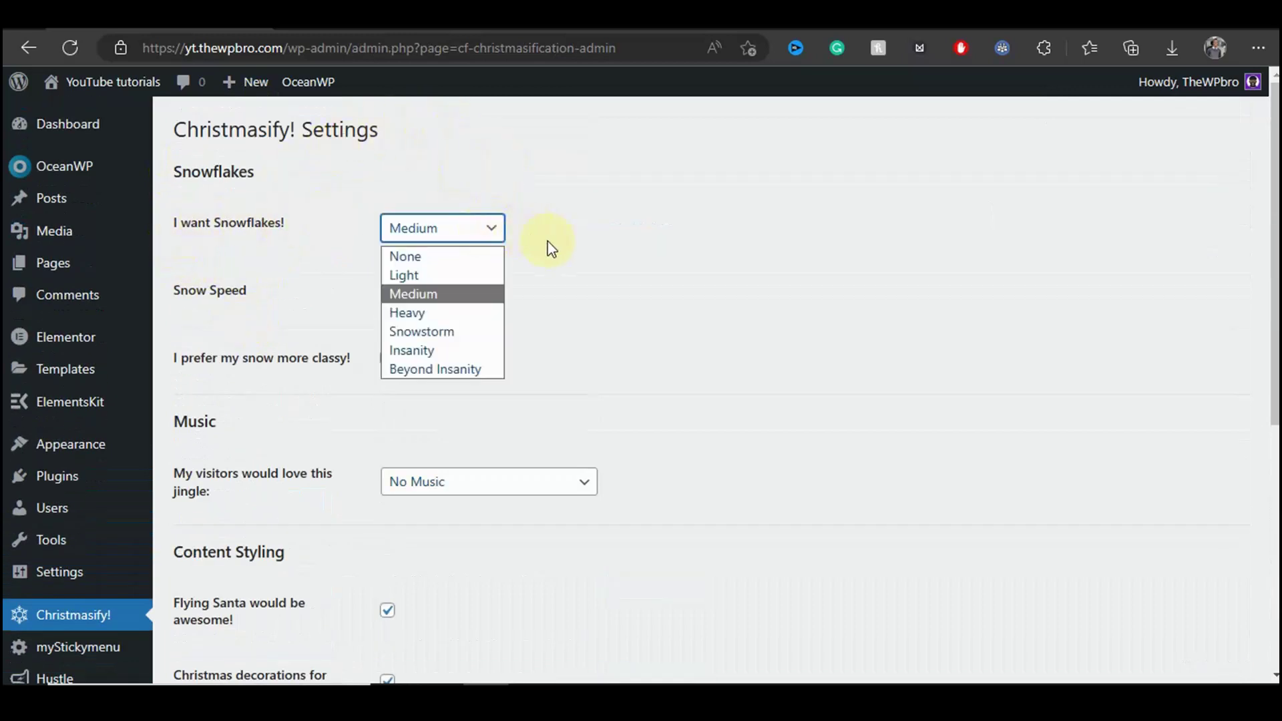
pyautogui.click(459, 294)
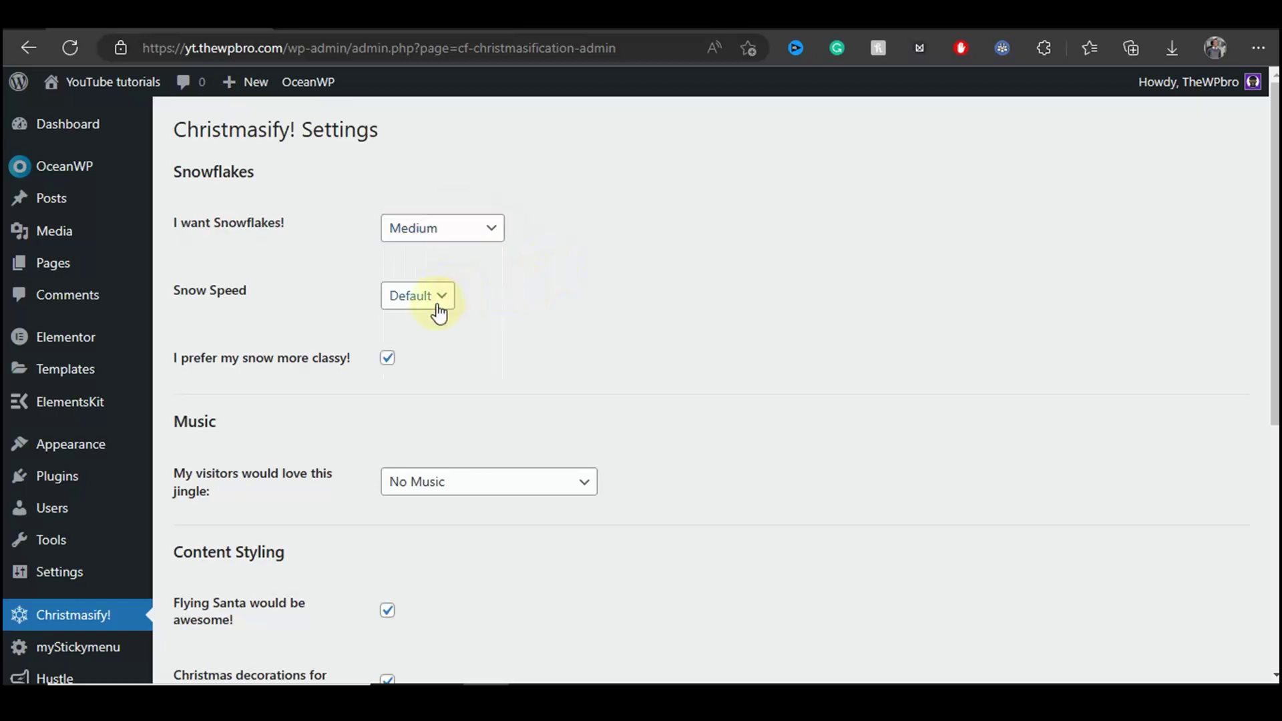
pyautogui.click(437, 311)
pyautogui.click(428, 326)
# Choose We Wish You a Merry Christmas as the site music.
pyautogui.scroll(-3, 321, 323)
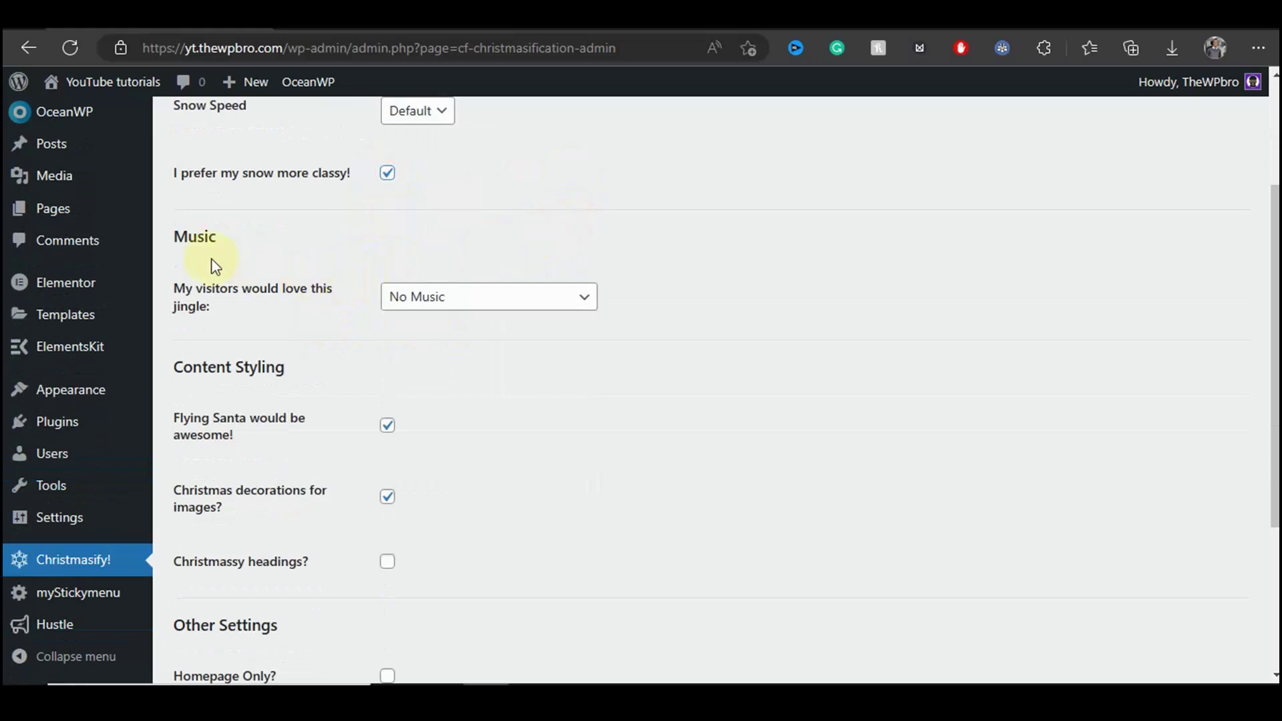
pyautogui.moveTo(175, 234); pyautogui.dragTo(244, 271)
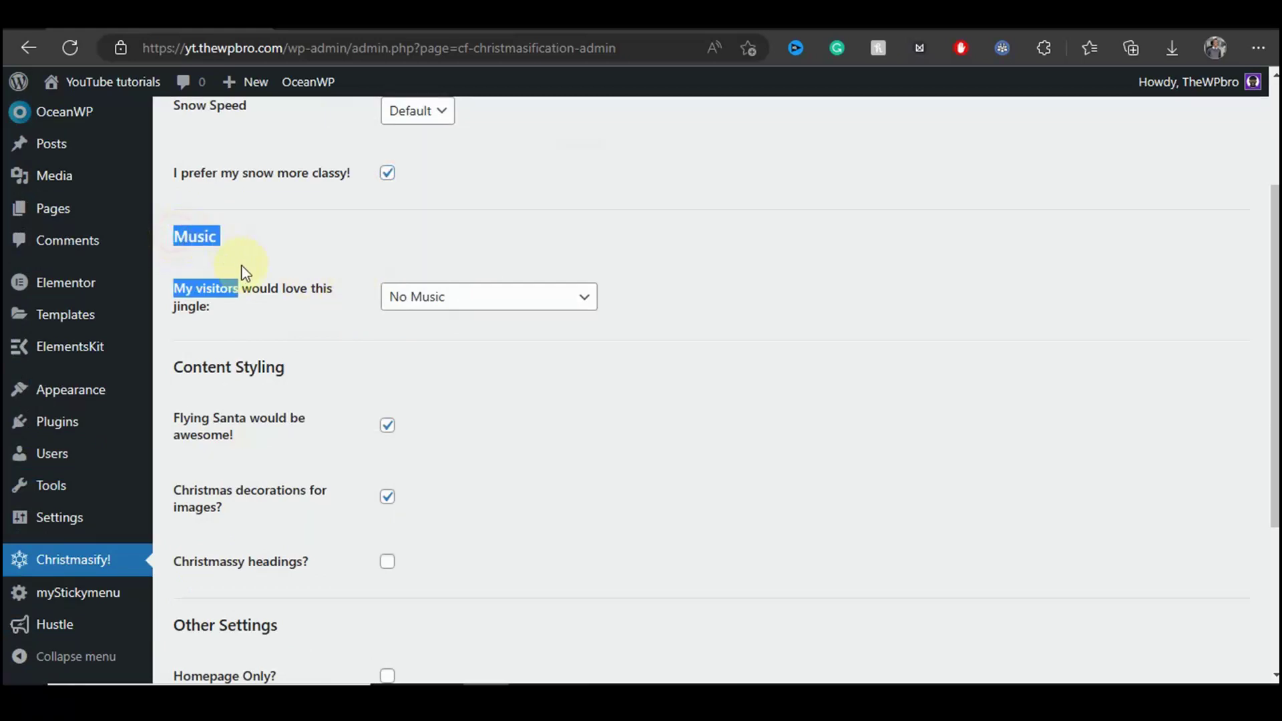
pyautogui.click(266, 308)
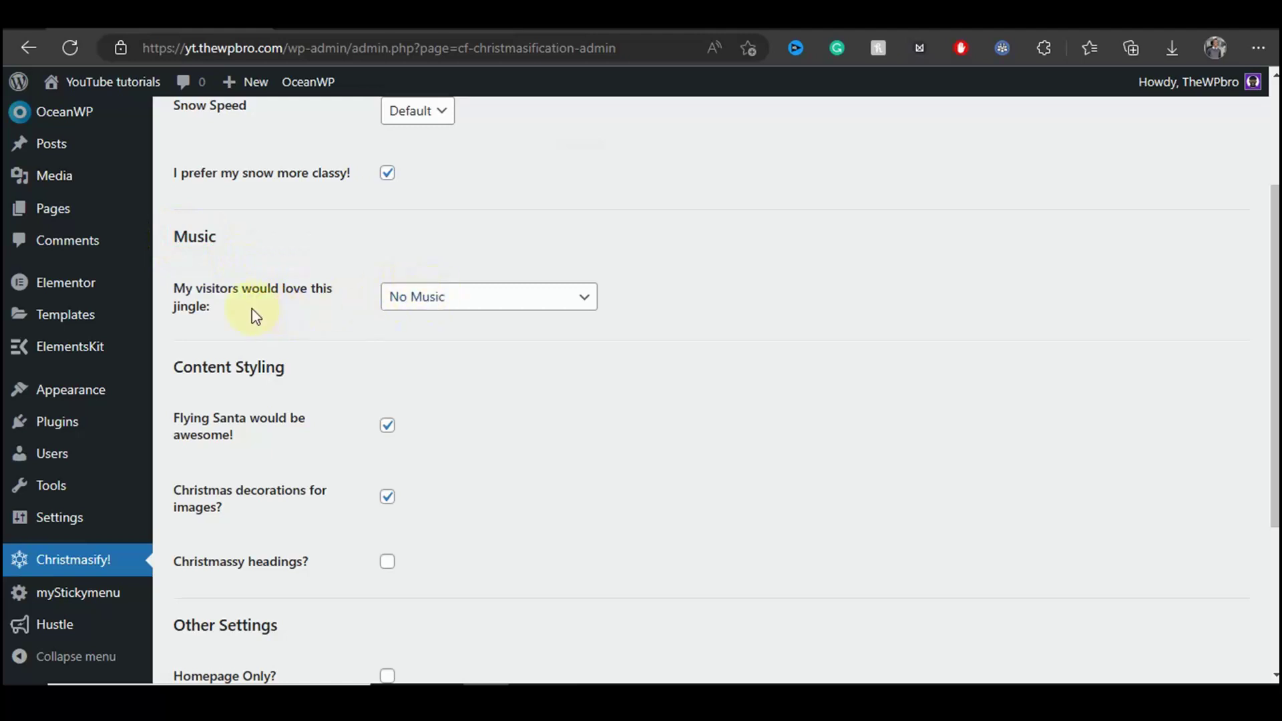
pyautogui.click(456, 300)
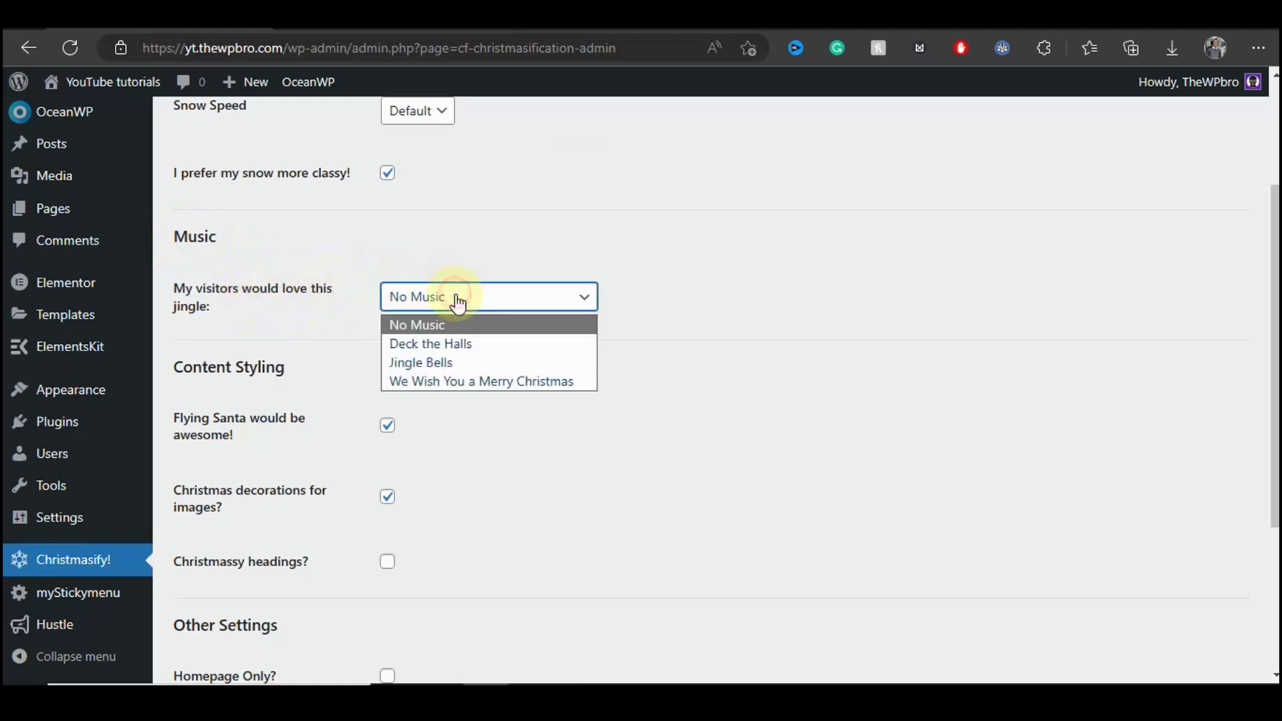
pyautogui.click(512, 381)
# Enable Christmassy headings alongside Flying Santa and image decorations, then apply with Christmasify My Website!
pyautogui.scroll(-3, 738, 249)
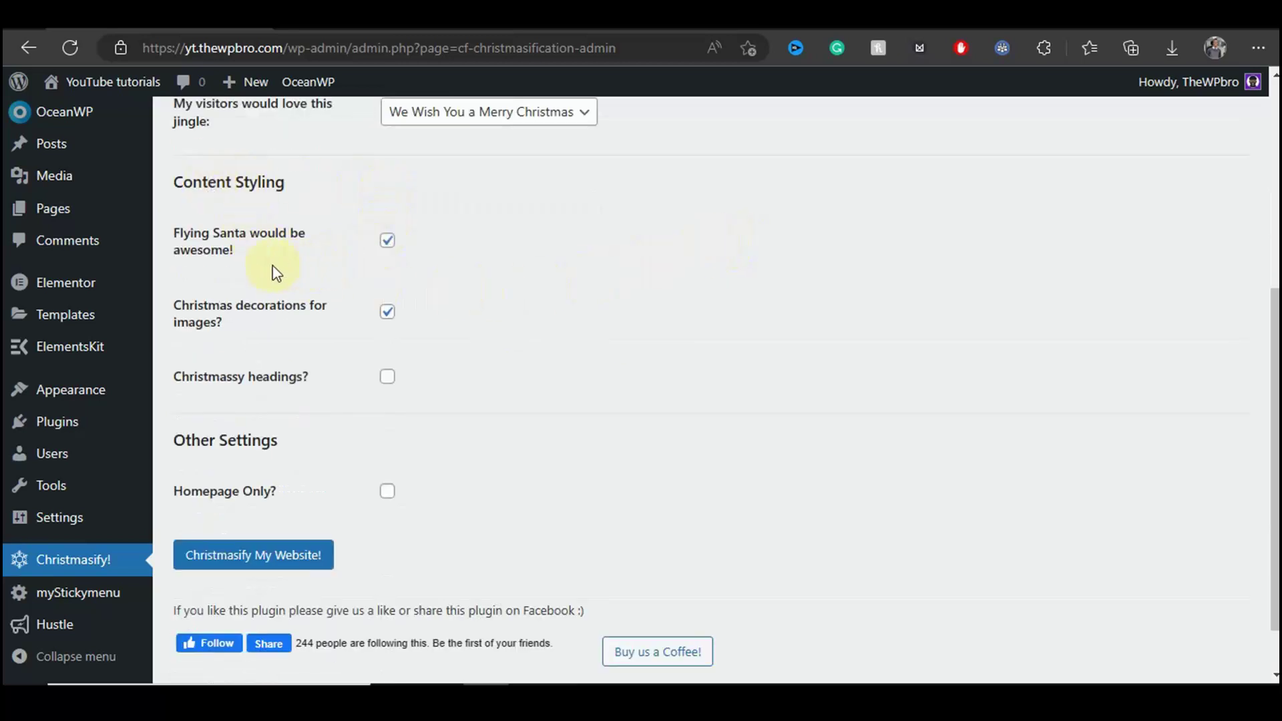
pyautogui.moveTo(243, 230); pyautogui.dragTo(247, 234)
pyautogui.click(306, 302)
pyautogui.click(313, 347)
pyautogui.scroll(-1, 514, 249)
pyautogui.scroll(5, 823, 369)
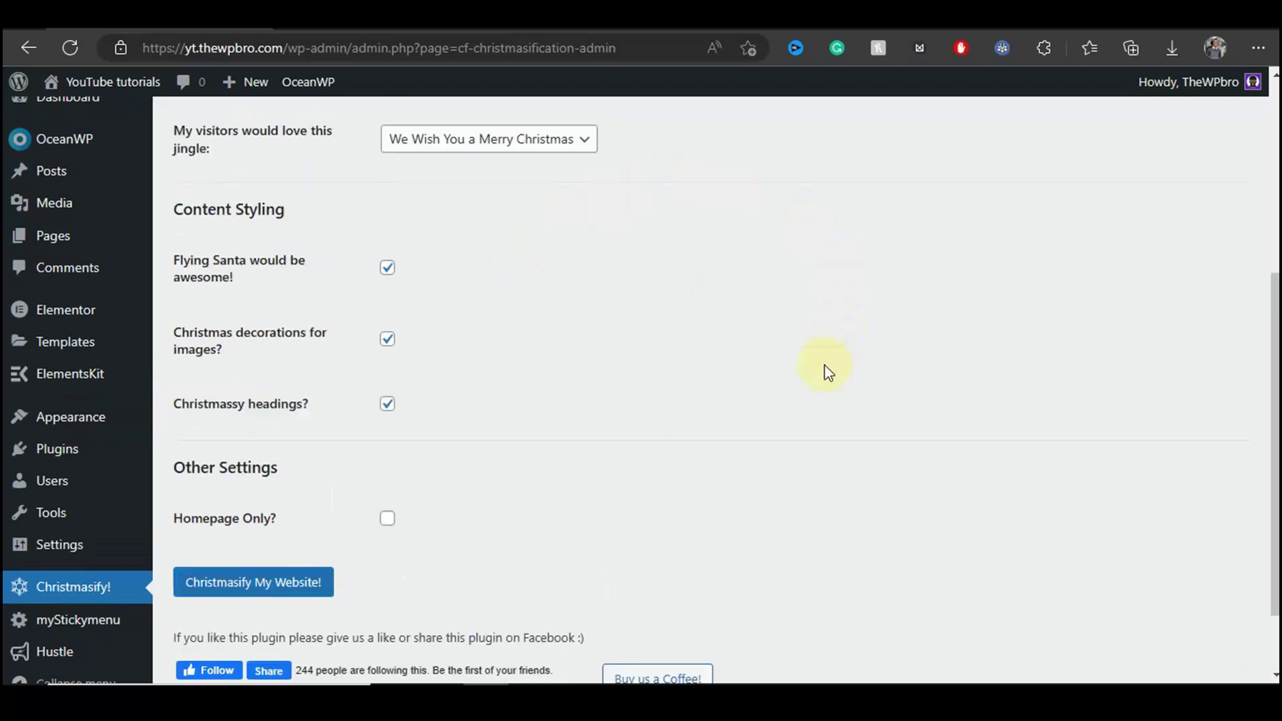
pyautogui.scroll(-5, 815, 381)
pyautogui.click(295, 509)
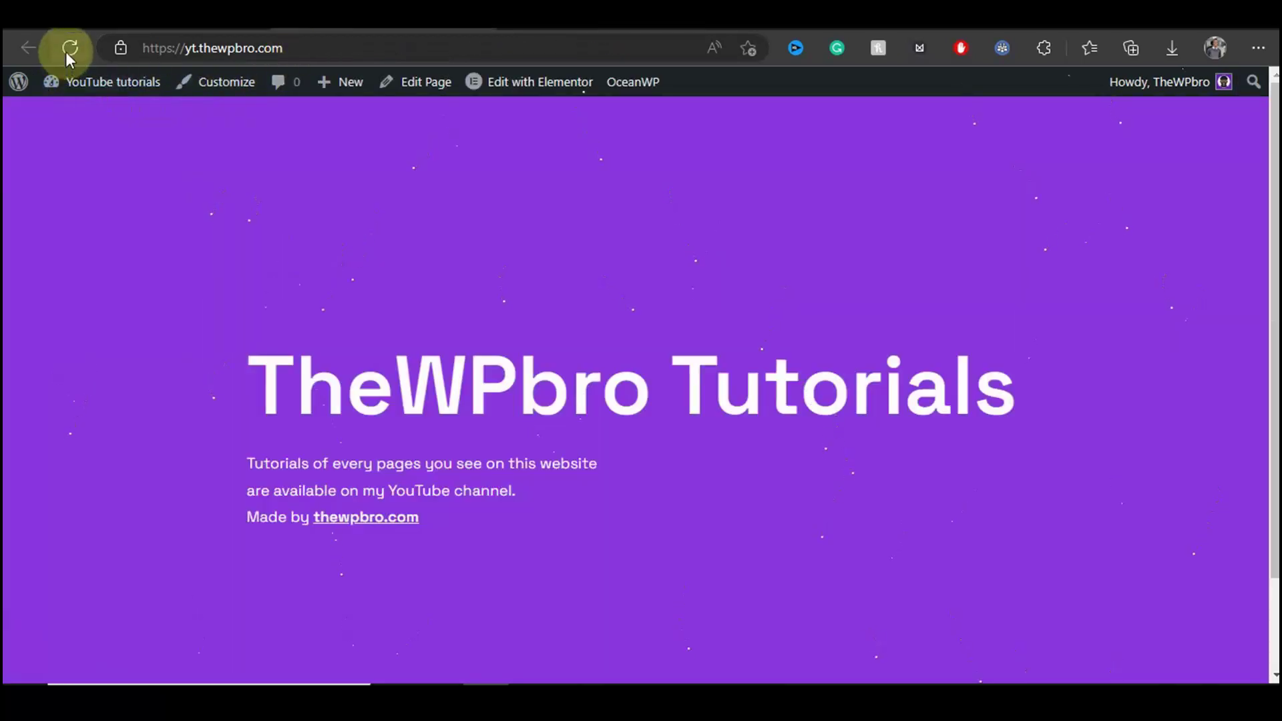
# Reload the homepage and scroll through it to check the snowfall, flying sleigh and music player.
pyautogui.click(67, 49)
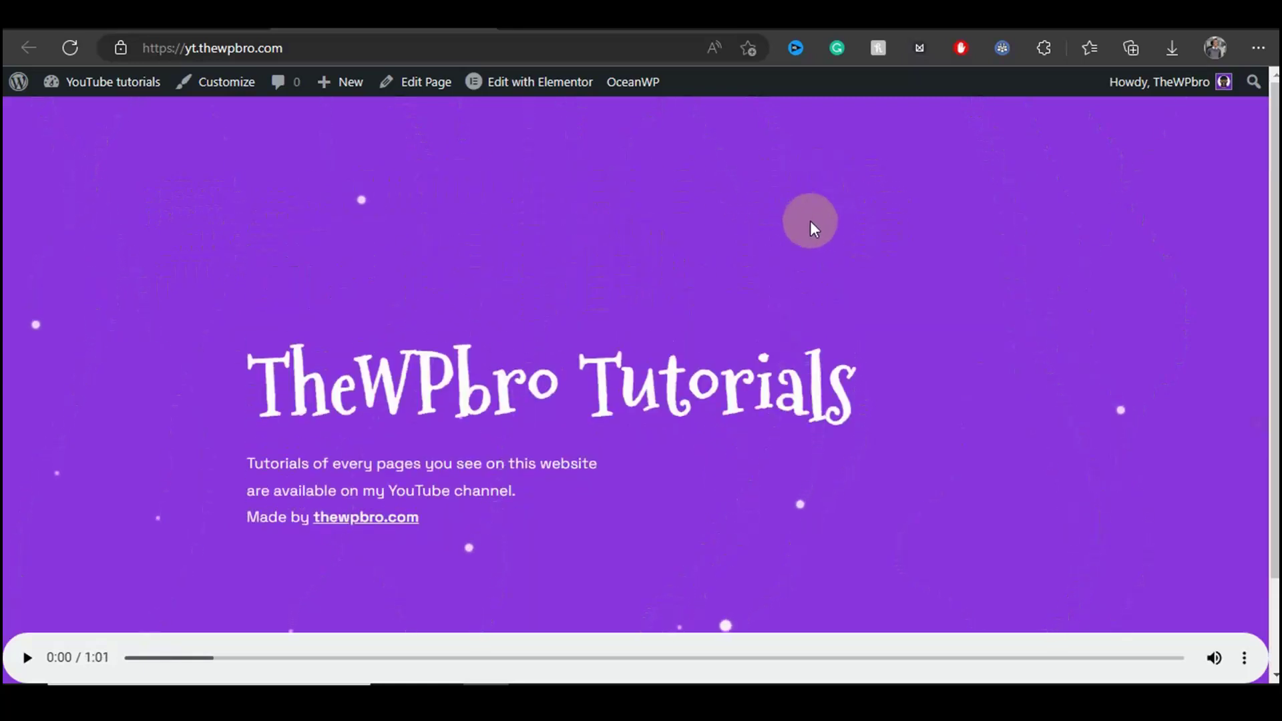
pyautogui.scroll(-2, 810, 220)
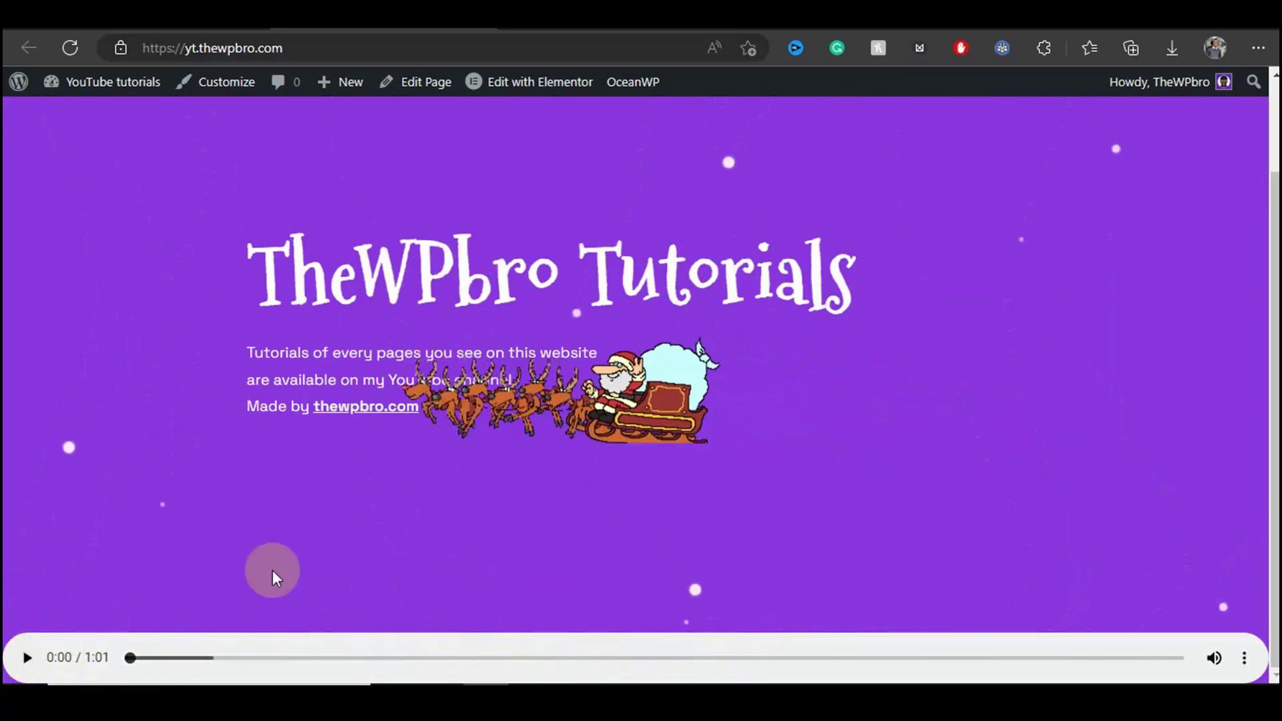
pyautogui.scroll(2, 517, 297)
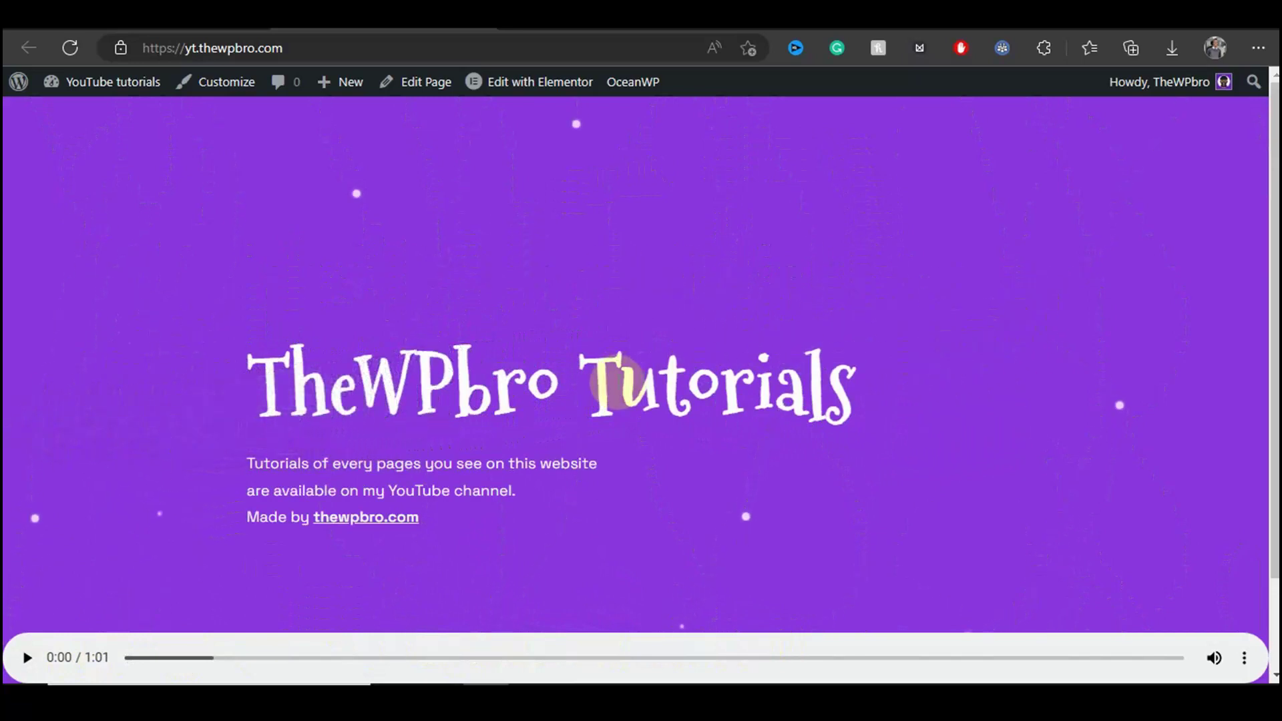
pyautogui.scroll(-2, 248, 339)
pyautogui.scroll(2, 248, 314)
# Check the festive title font, then navigate to the site's /collab/ page.
pyautogui.moveTo(297, 364); pyautogui.dragTo(828, 364)
pyautogui.click(443, 320)
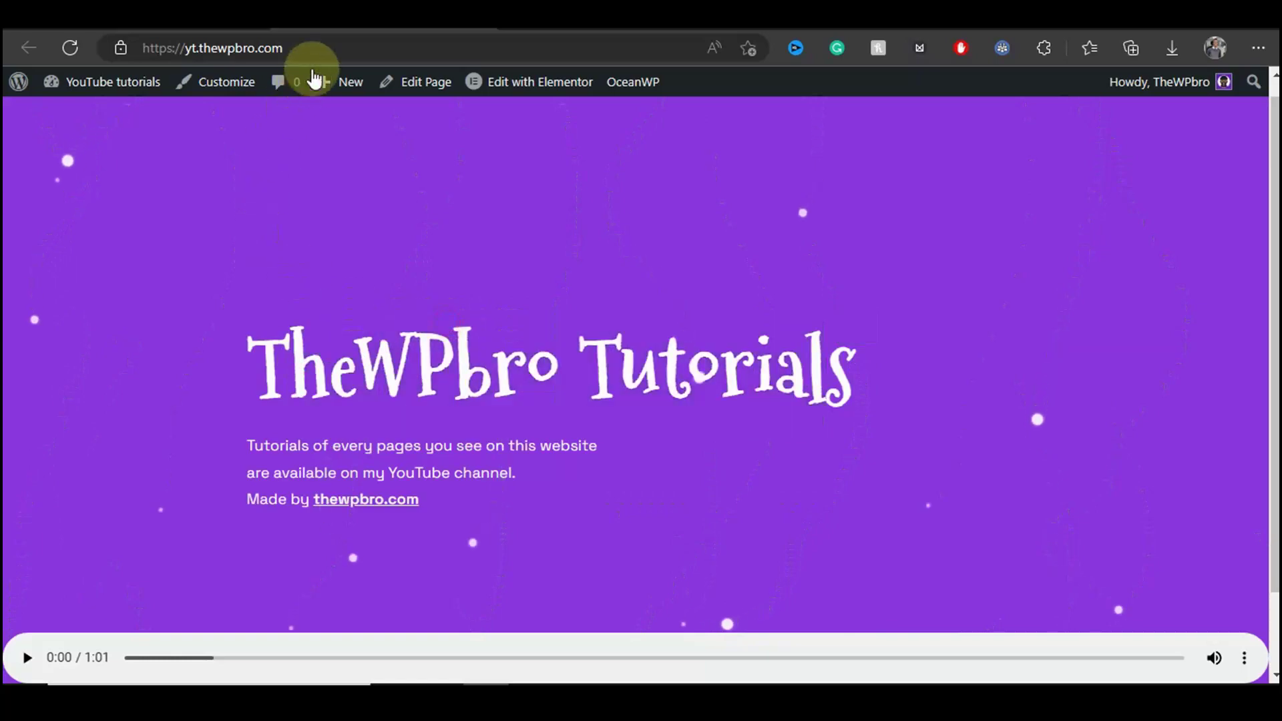
pyautogui.click(346, 42)
pyautogui.click(360, 42)
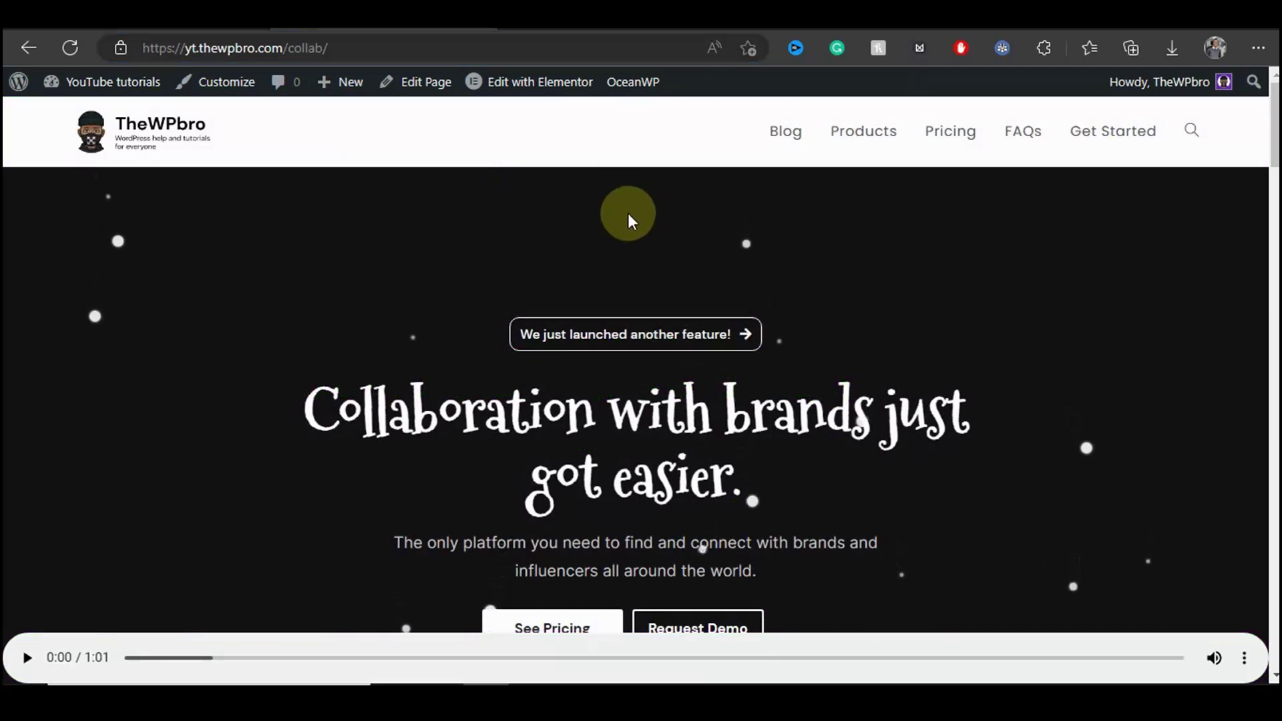
pyautogui.scroll(-1, 610, 234)
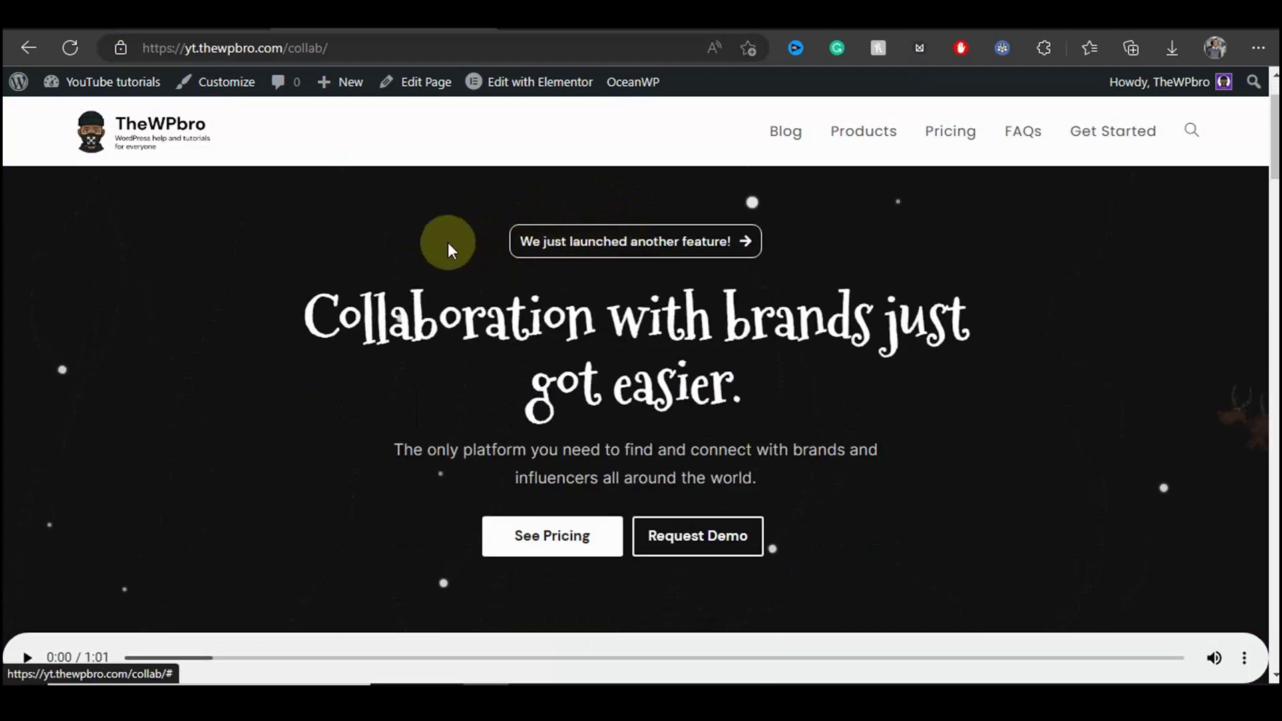
pyautogui.scroll(-1, 529, 293)
pyautogui.scroll(-5, 527, 302)
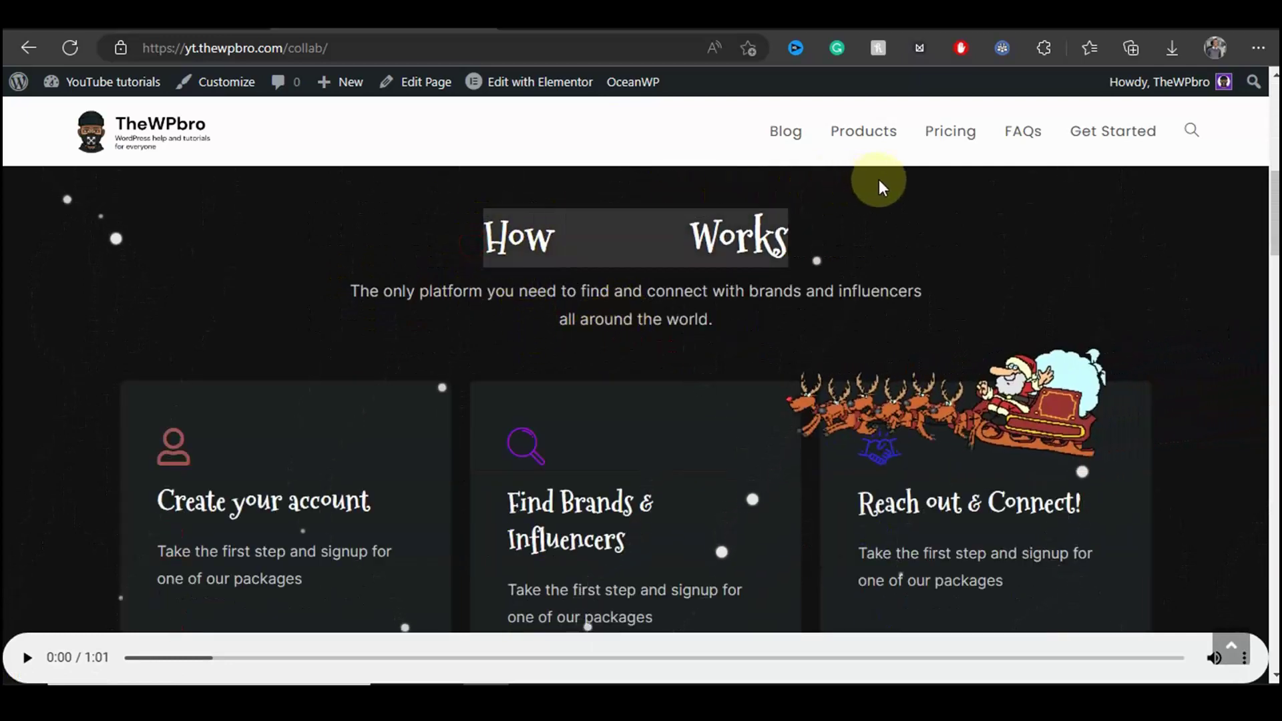
pyautogui.scroll(-15, 593, 322)
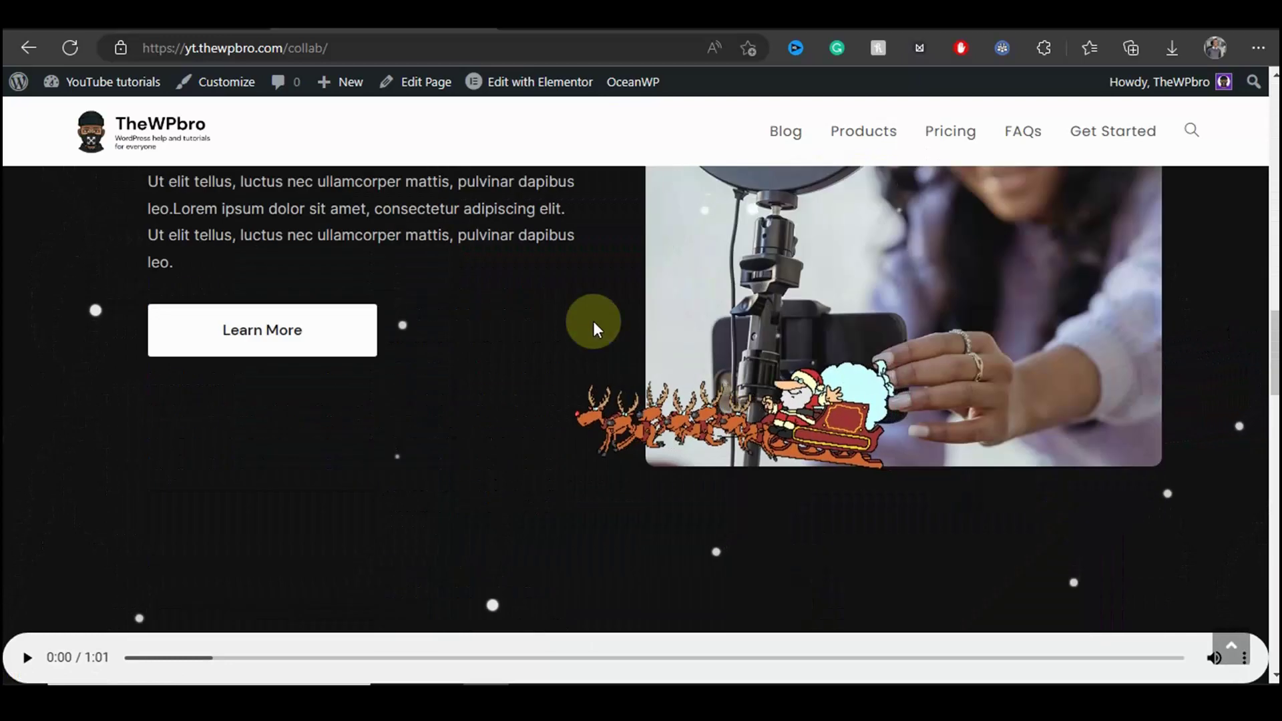
pyautogui.scroll(-12, 592, 322)
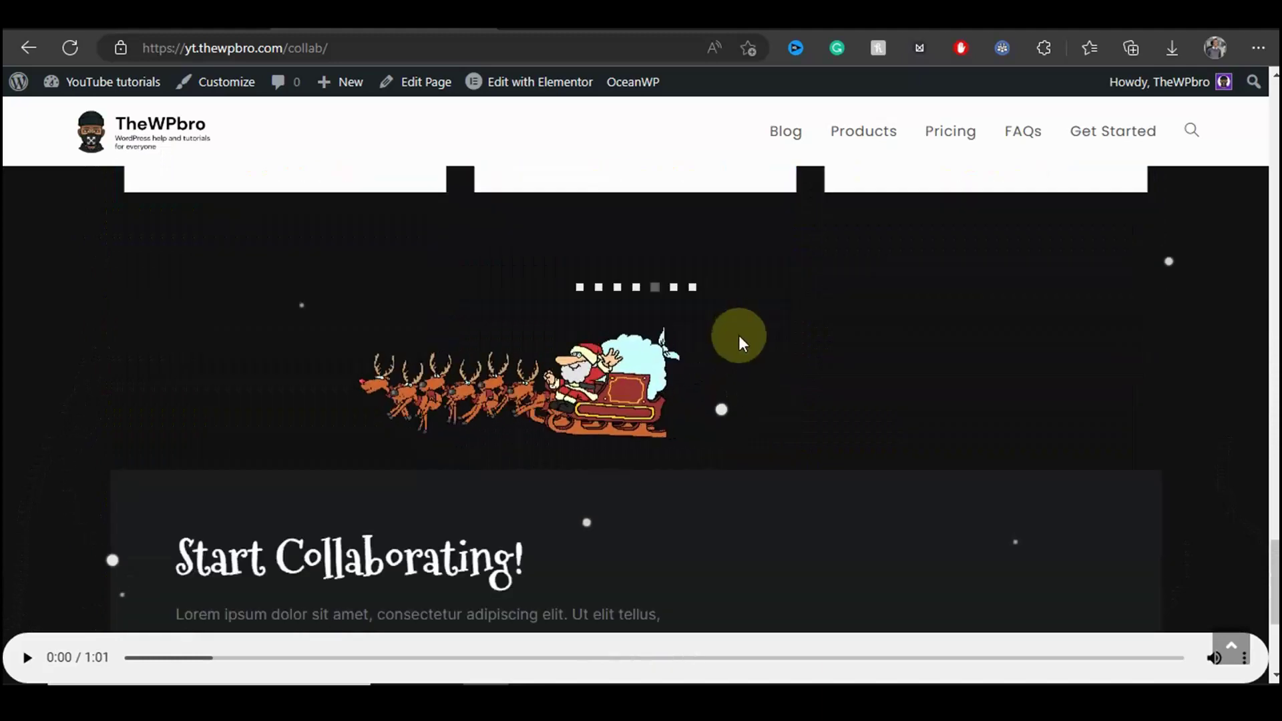